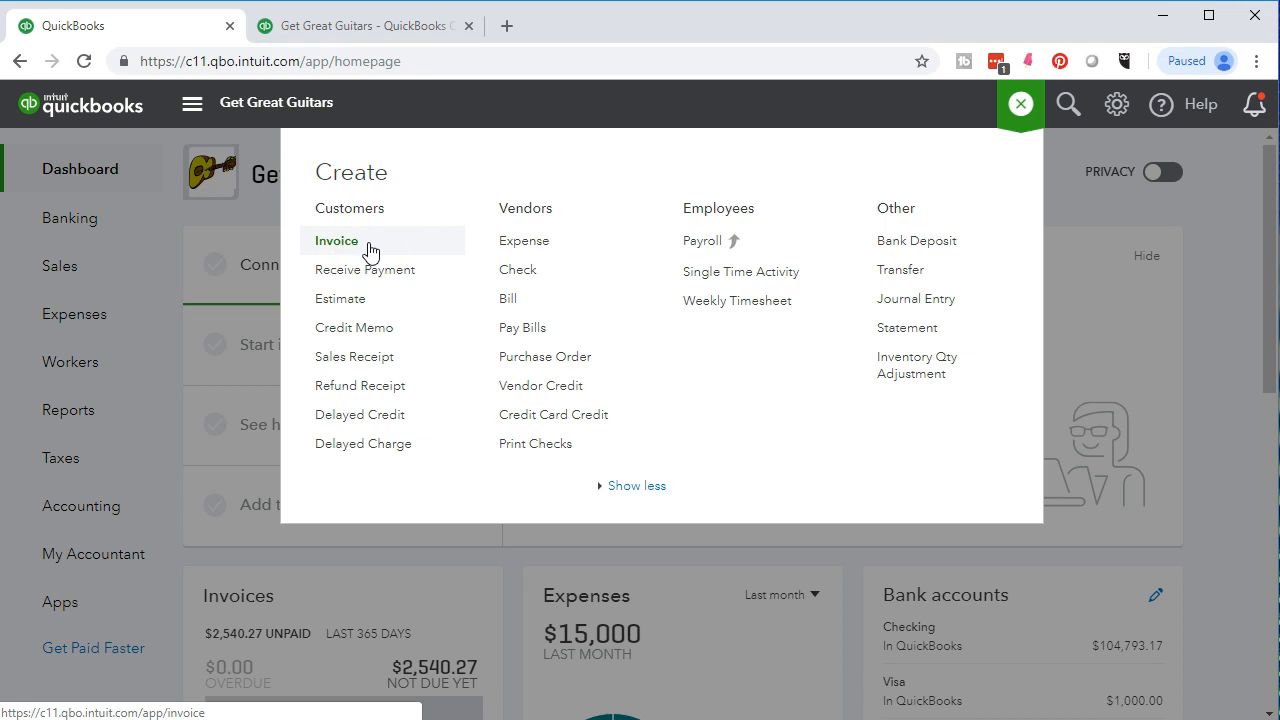
# Open a new Receive Payment form and choose String Music as the customer.
pyautogui.click(372, 277)
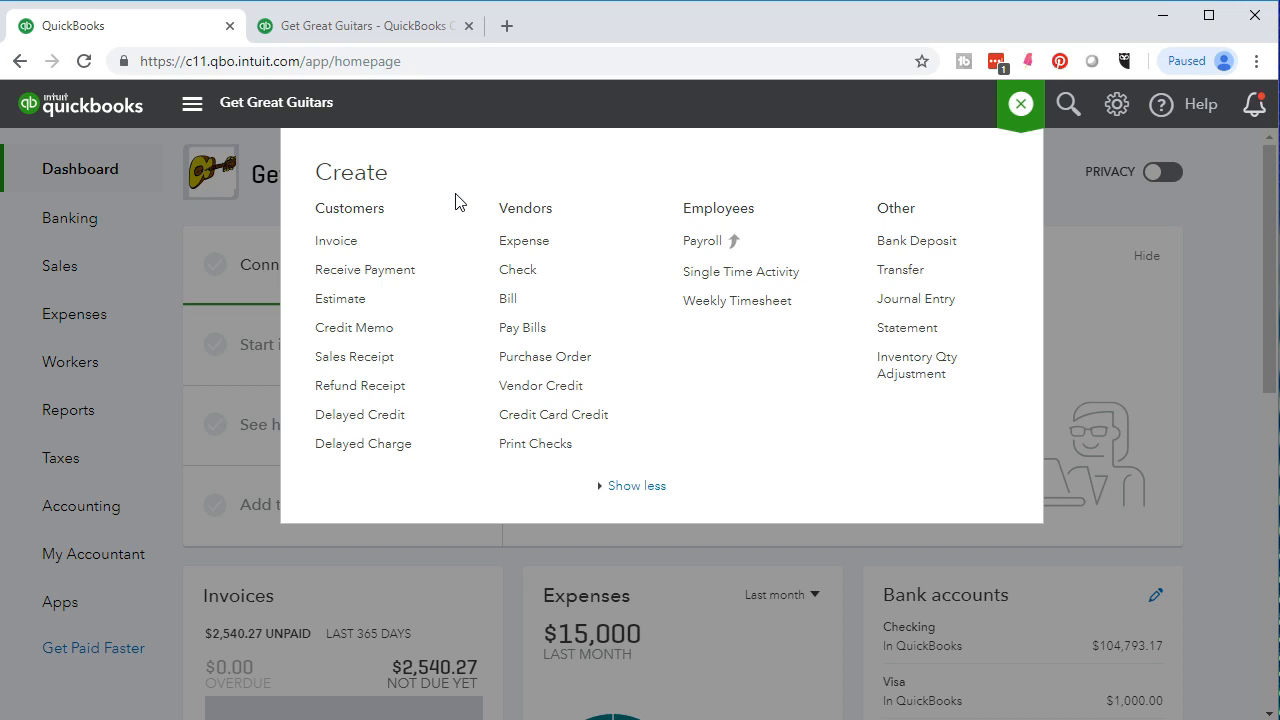
pyautogui.click(409, 301)
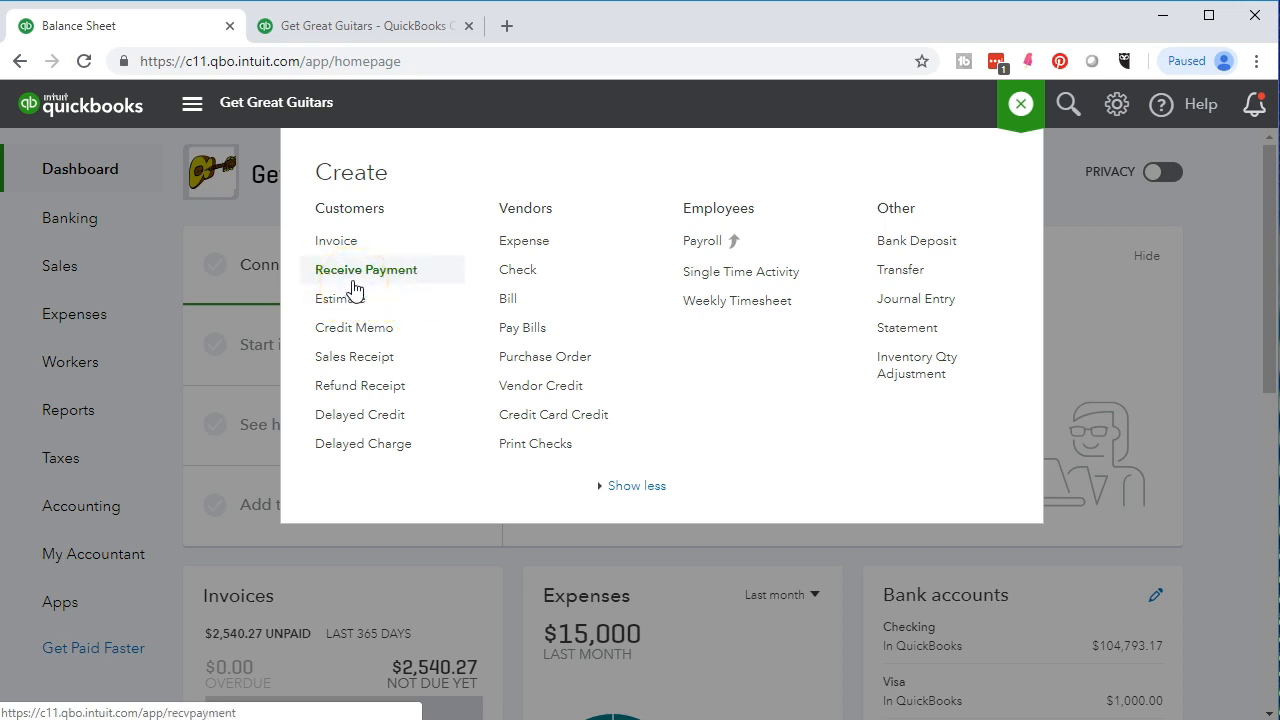
pyautogui.click(372, 250)
pyautogui.click(369, 280)
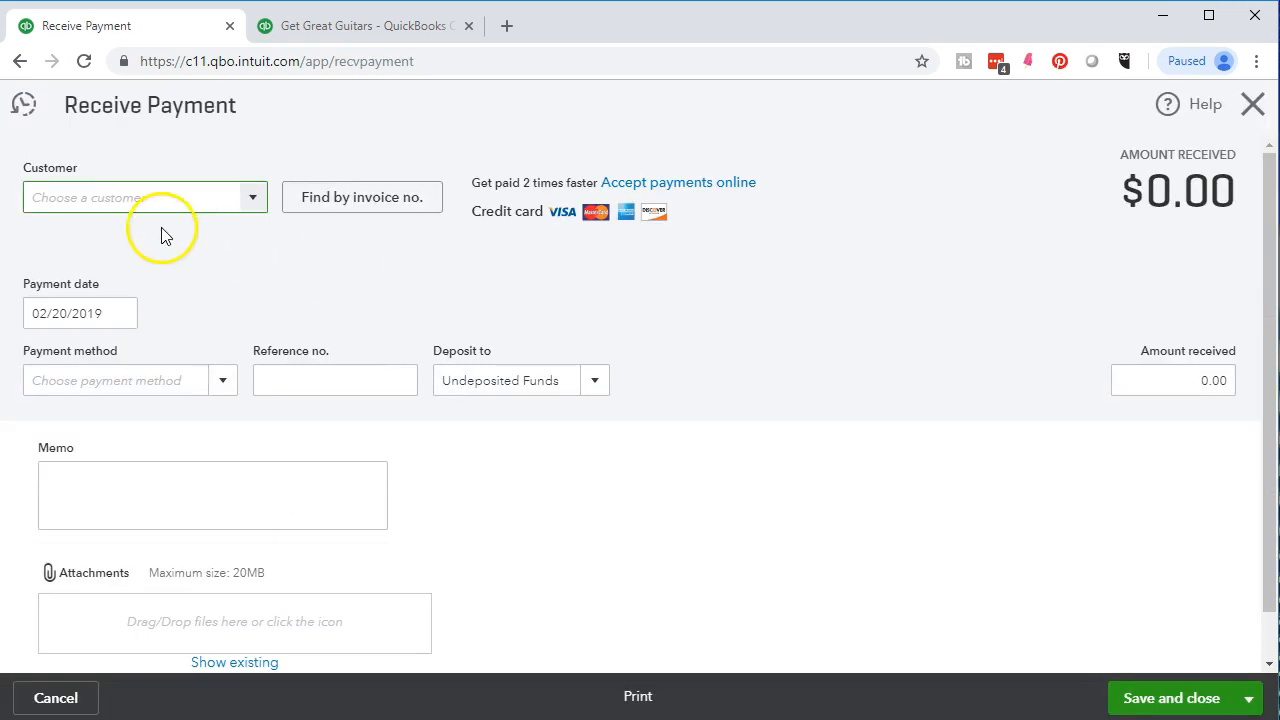
pyautogui.click(246, 197)
pyautogui.write('String Music')
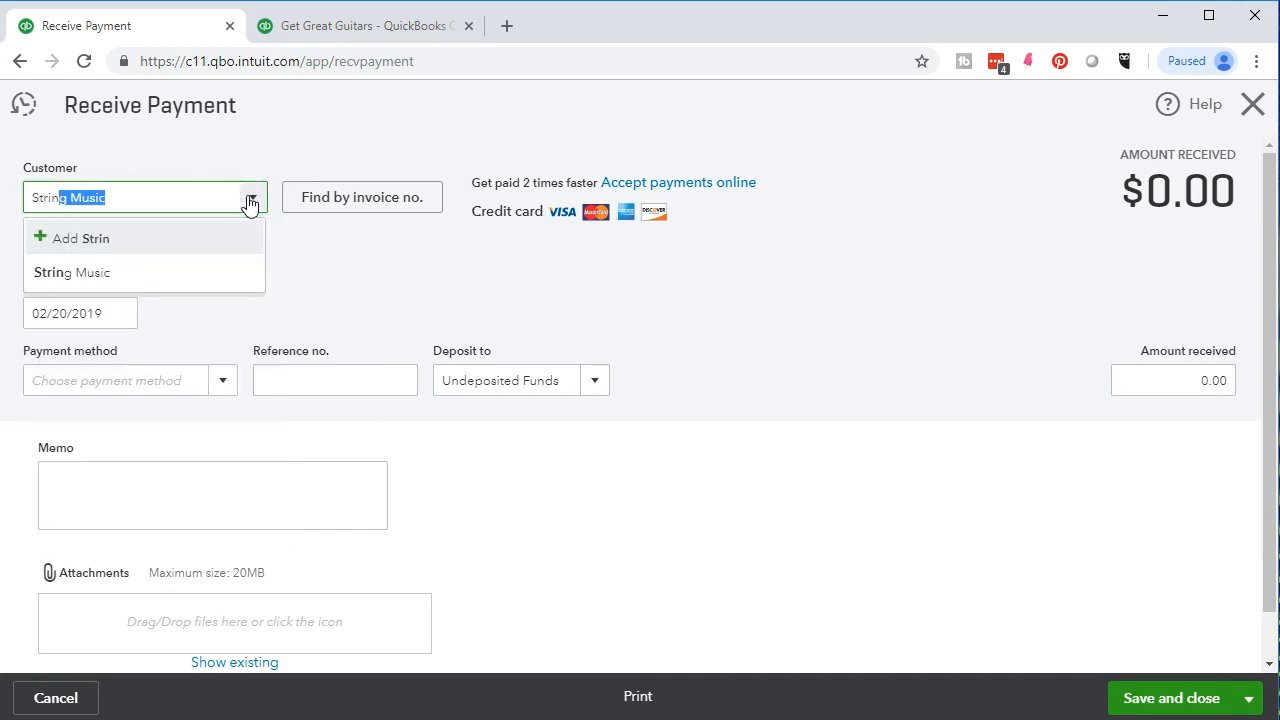
pyautogui.click(180, 270)
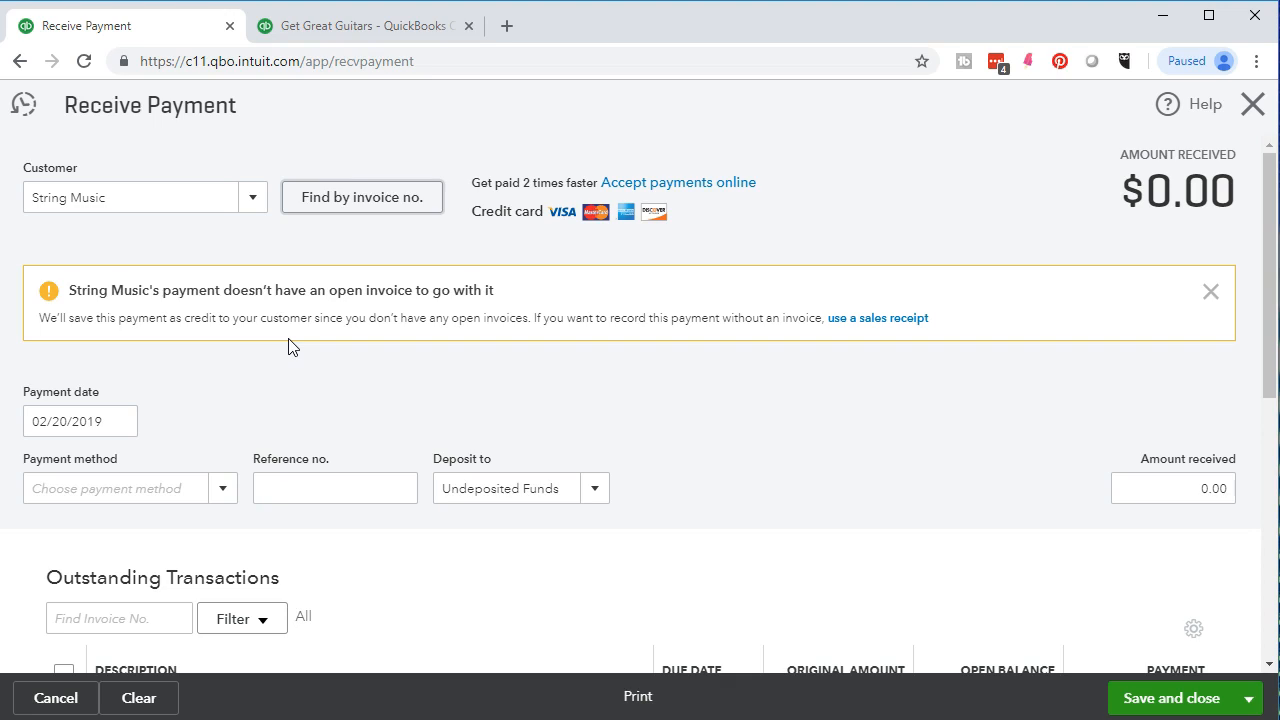
# Set the payment date to 02/21/2019 and the payment method to Cash.
pyautogui.scroll(-3, 288, 346)
pyautogui.click(228, 448)
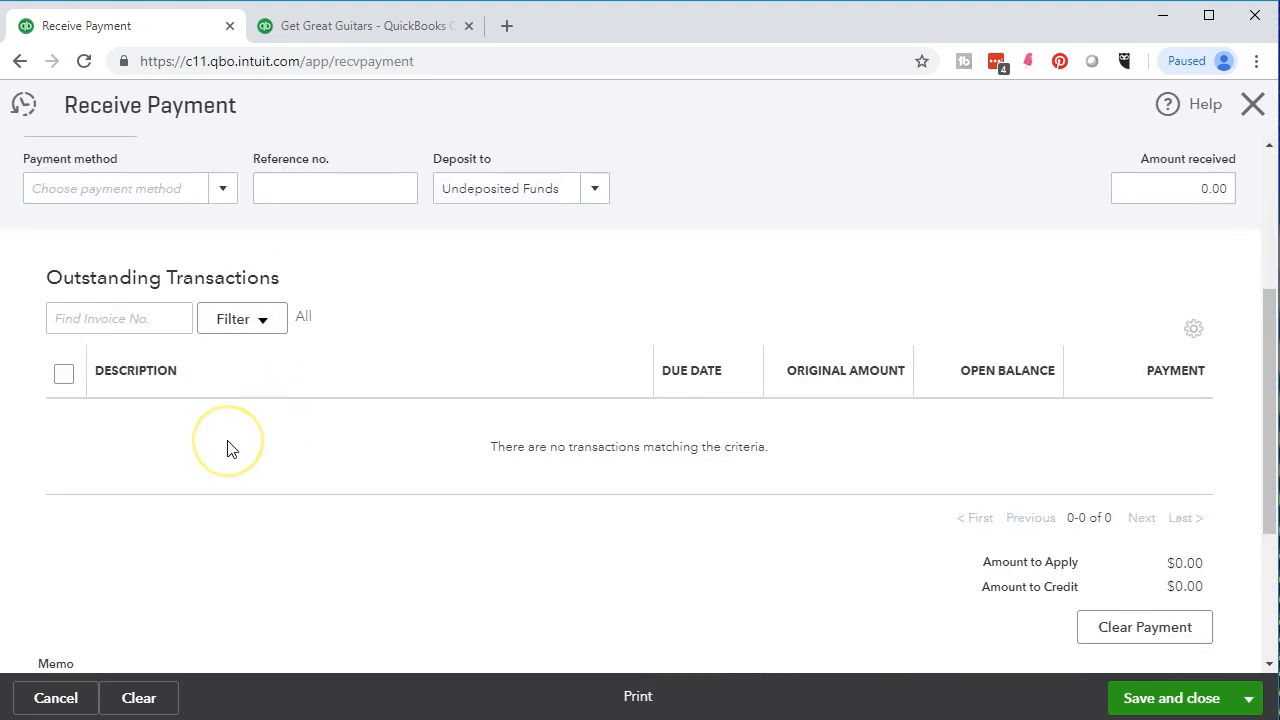
pyautogui.scroll(3, 228, 448)
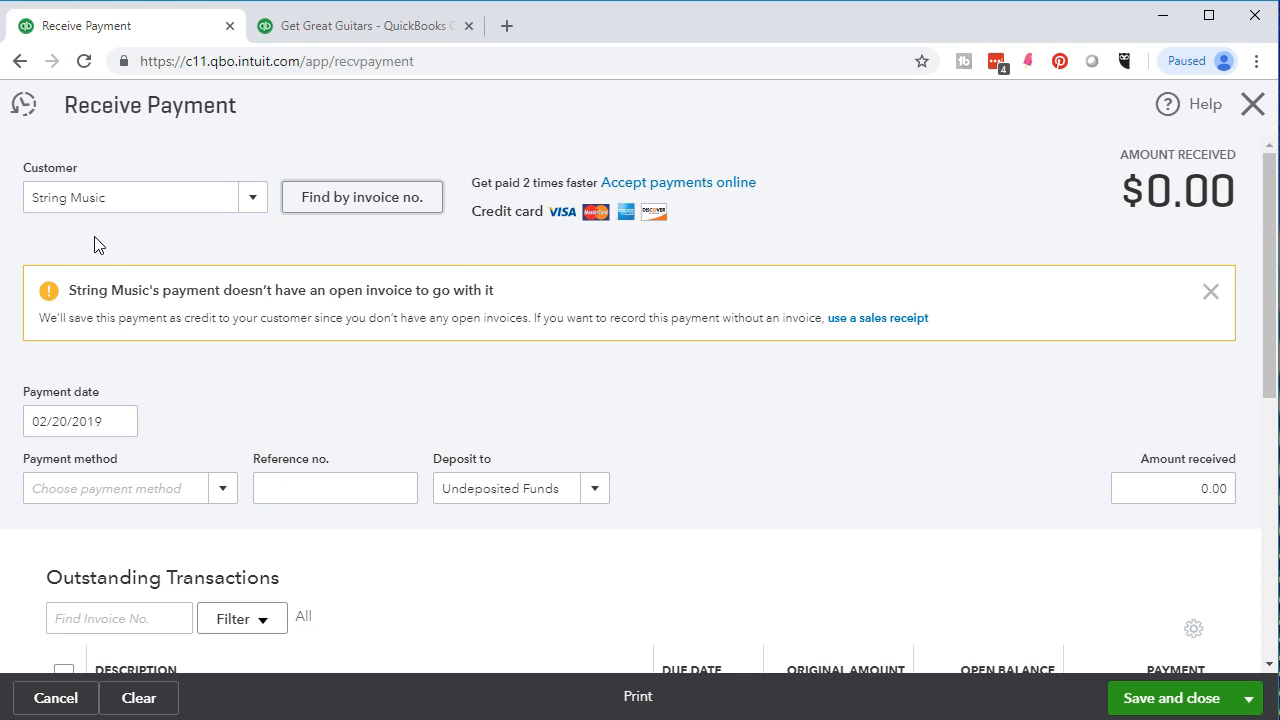
pyautogui.click(146, 313)
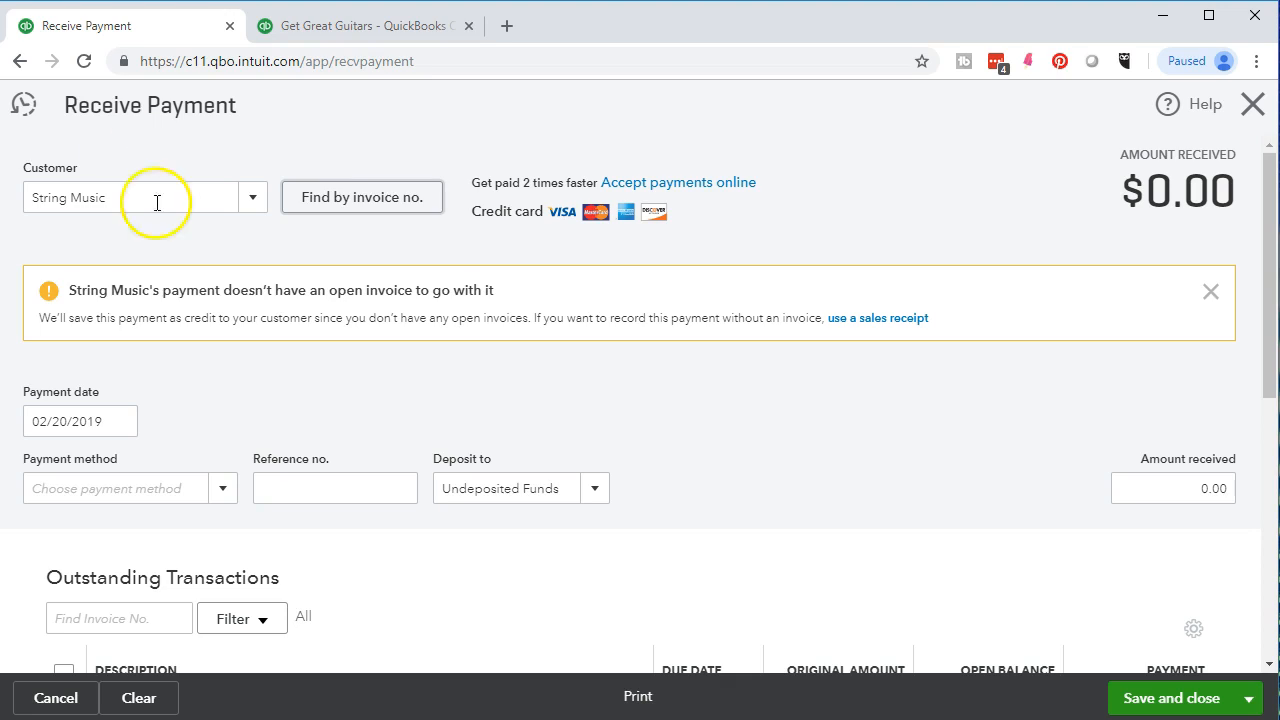
pyautogui.scroll(-1, 150, 360)
pyautogui.click(80, 321)
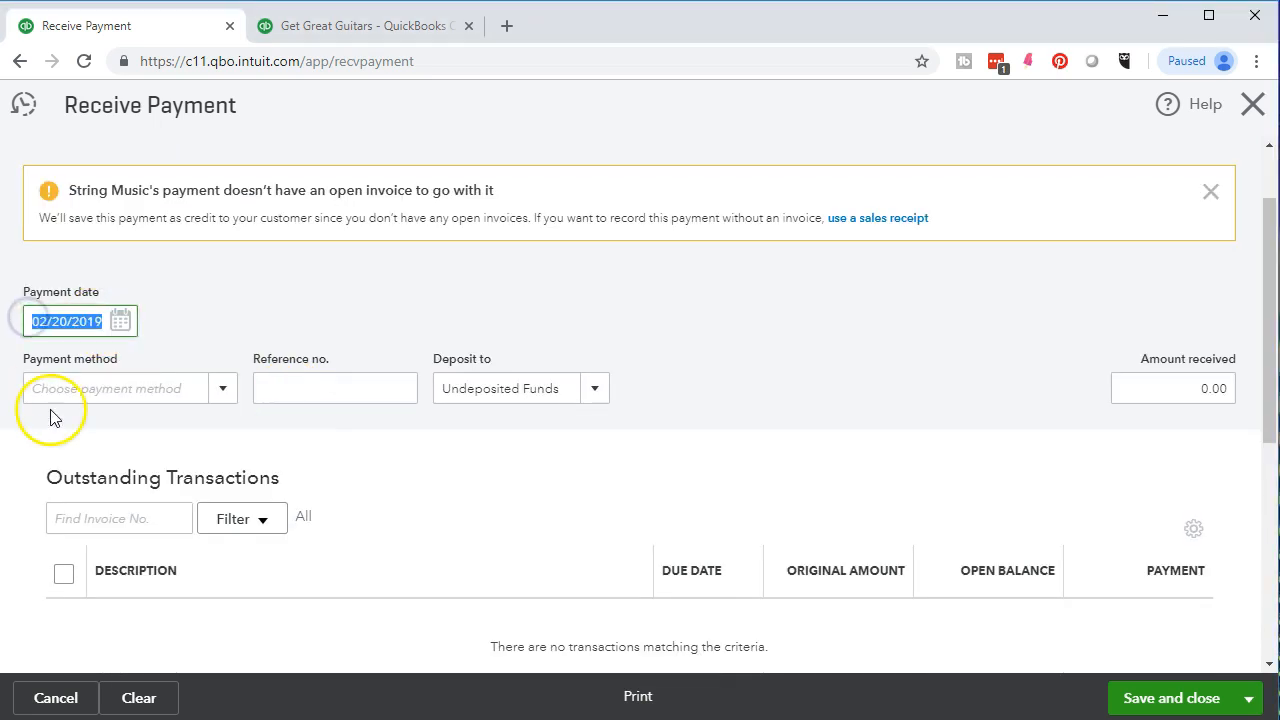
pyautogui.press('+')
pyautogui.click(216, 390)
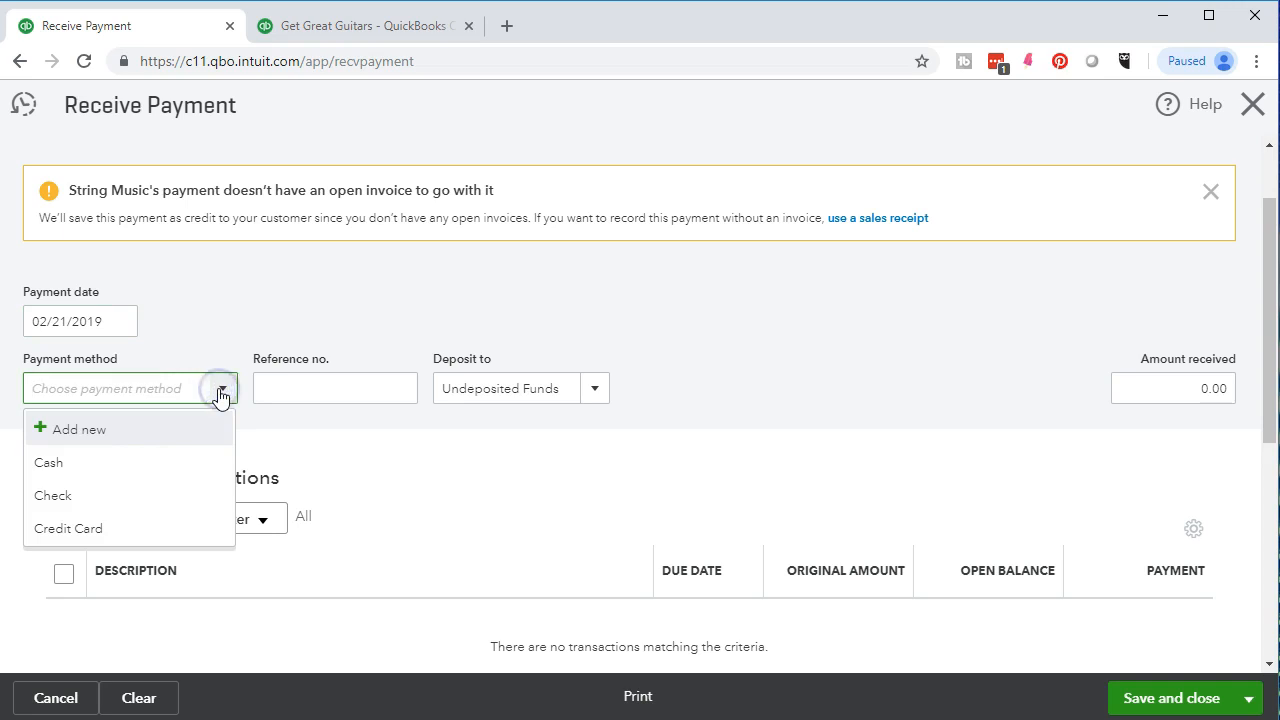
pyautogui.click(153, 460)
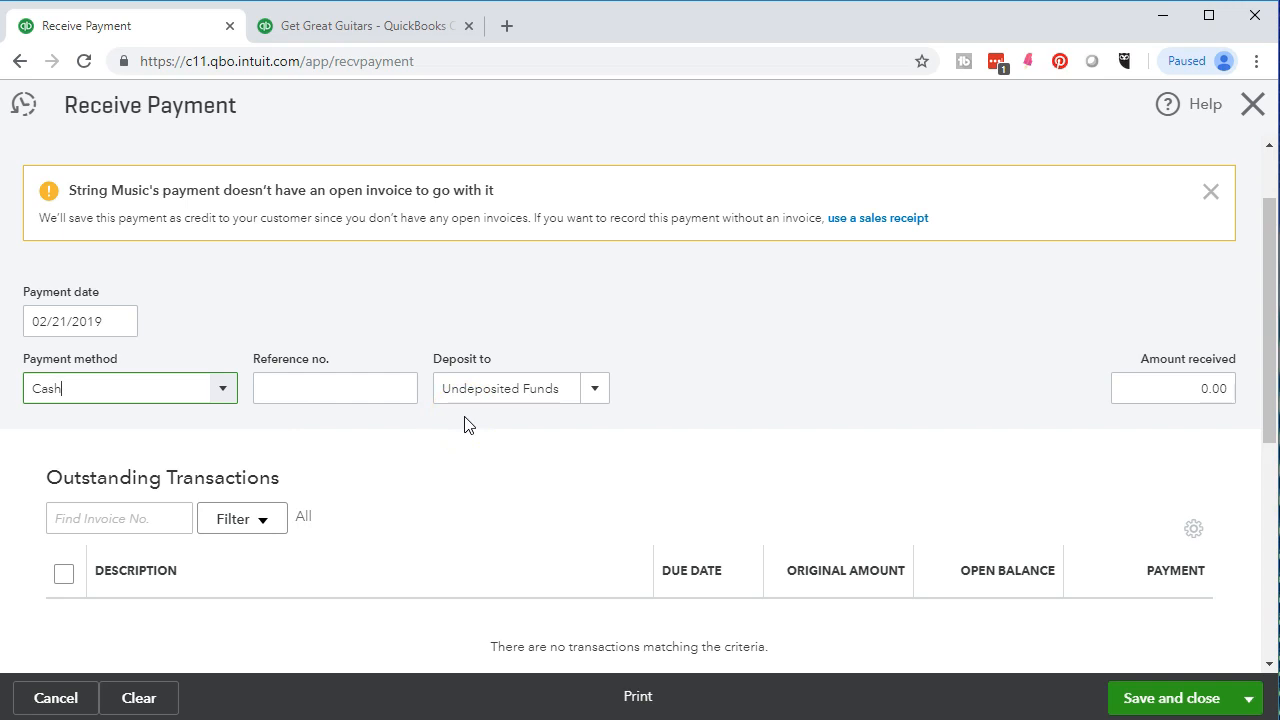
# Enter 300 as the amount received from String Music.
pyautogui.click(1157, 398)
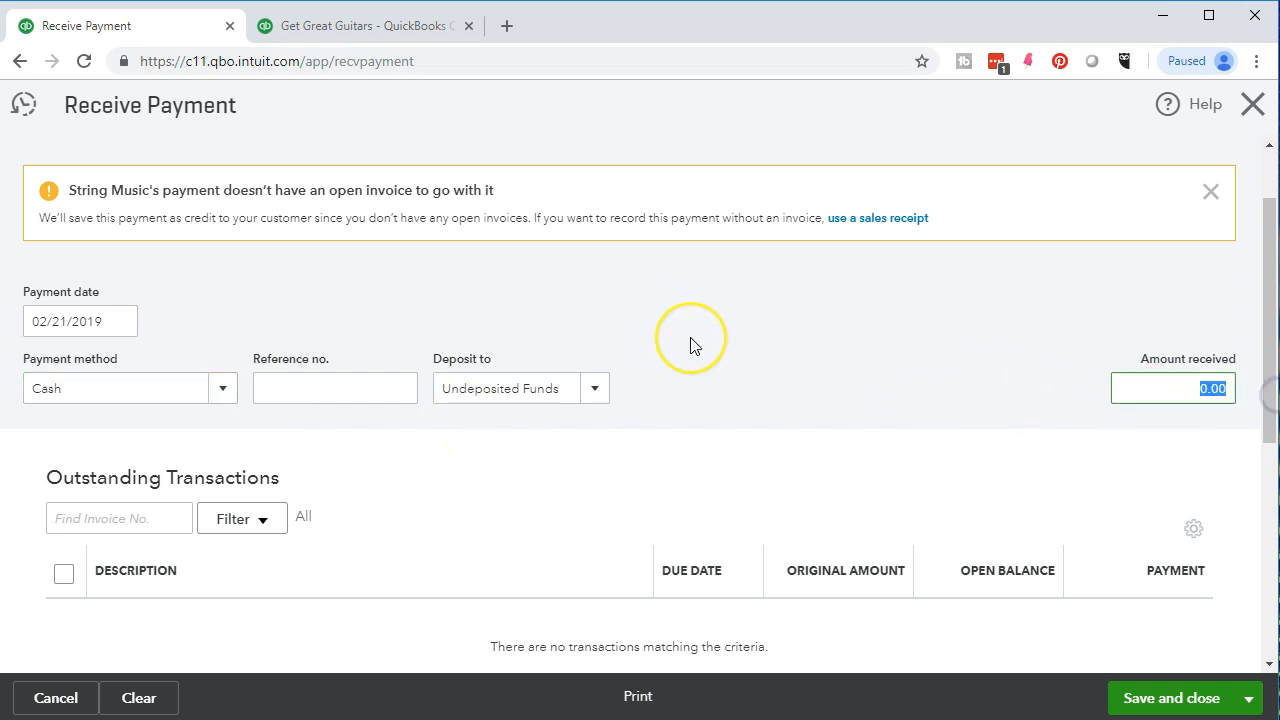
pyautogui.write('300')
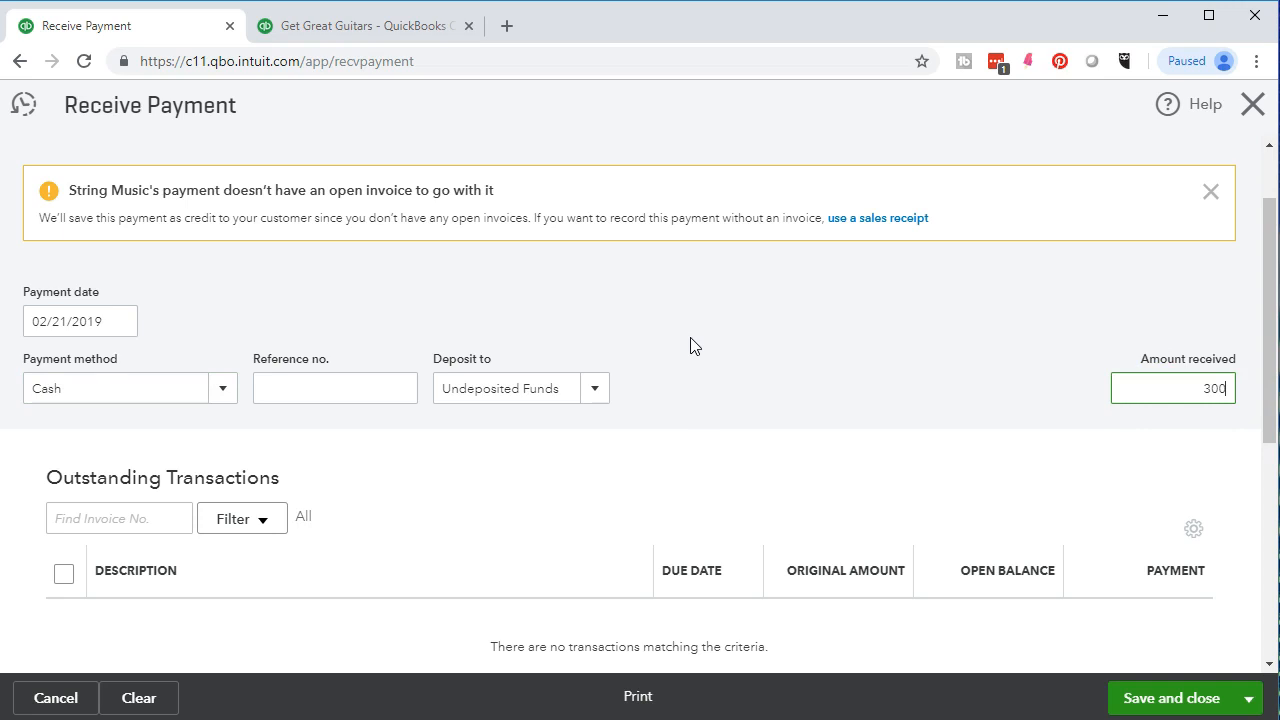
pyautogui.press('Tab')
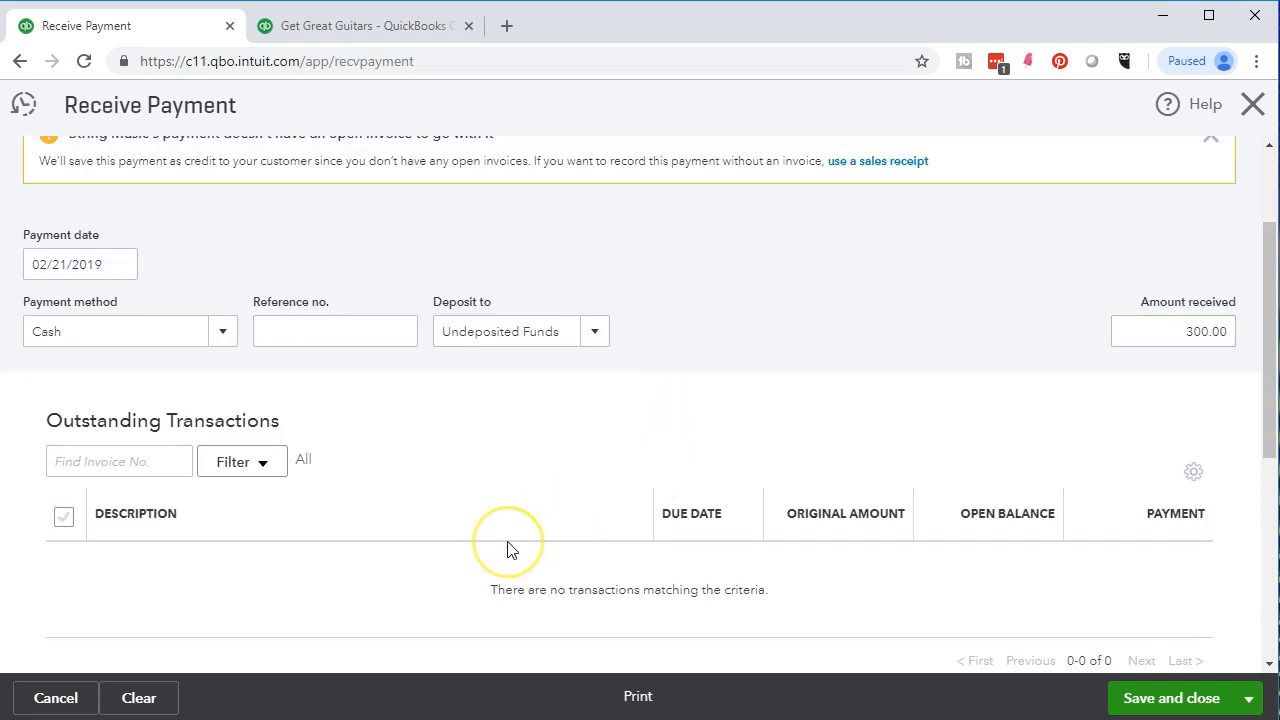
# Review the payment form, save and close it, and record the payment as a customer credit.
pyautogui.scroll(2, 518, 515)
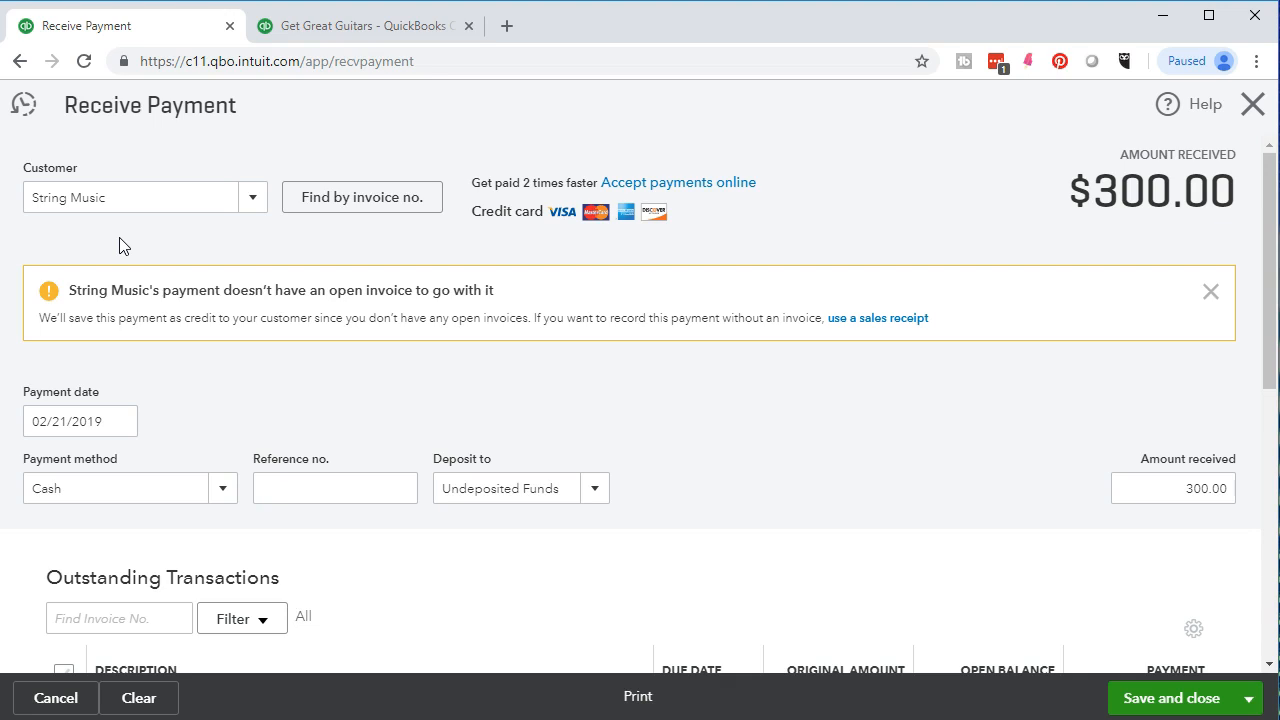
pyautogui.scroll(-1, 786, 458)
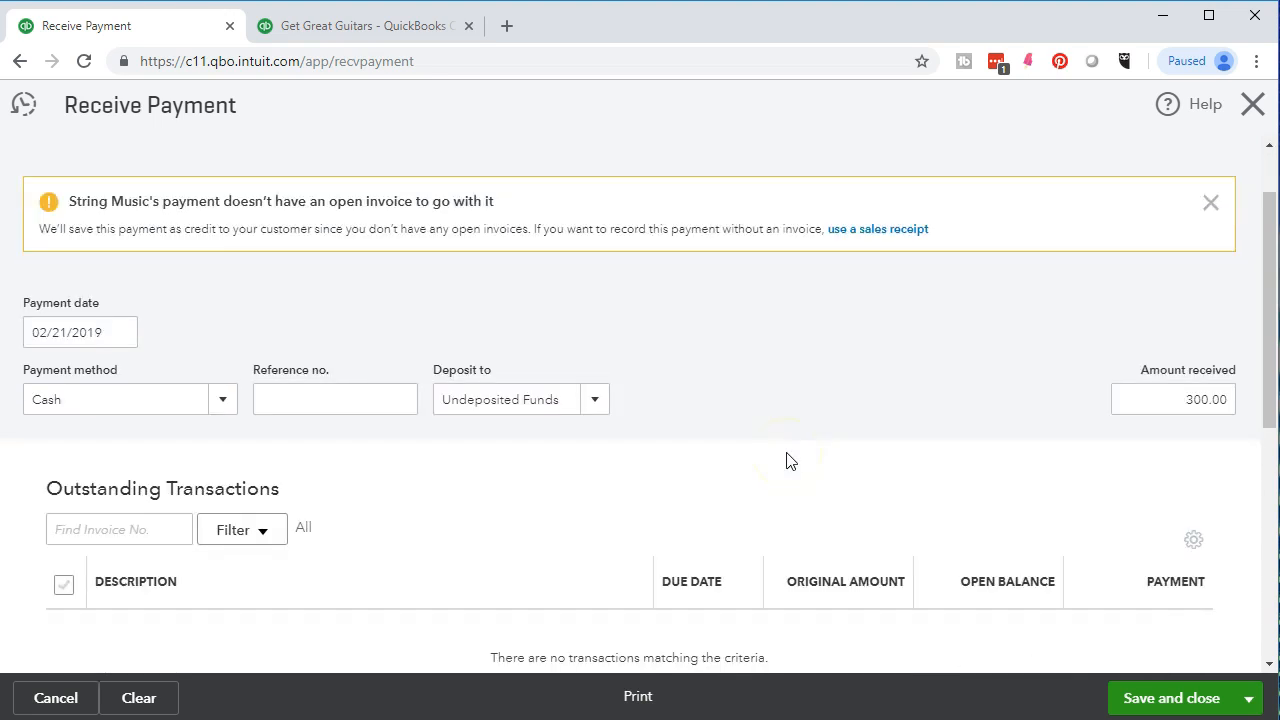
pyautogui.scroll(-2, 787, 458)
pyautogui.click(762, 442)
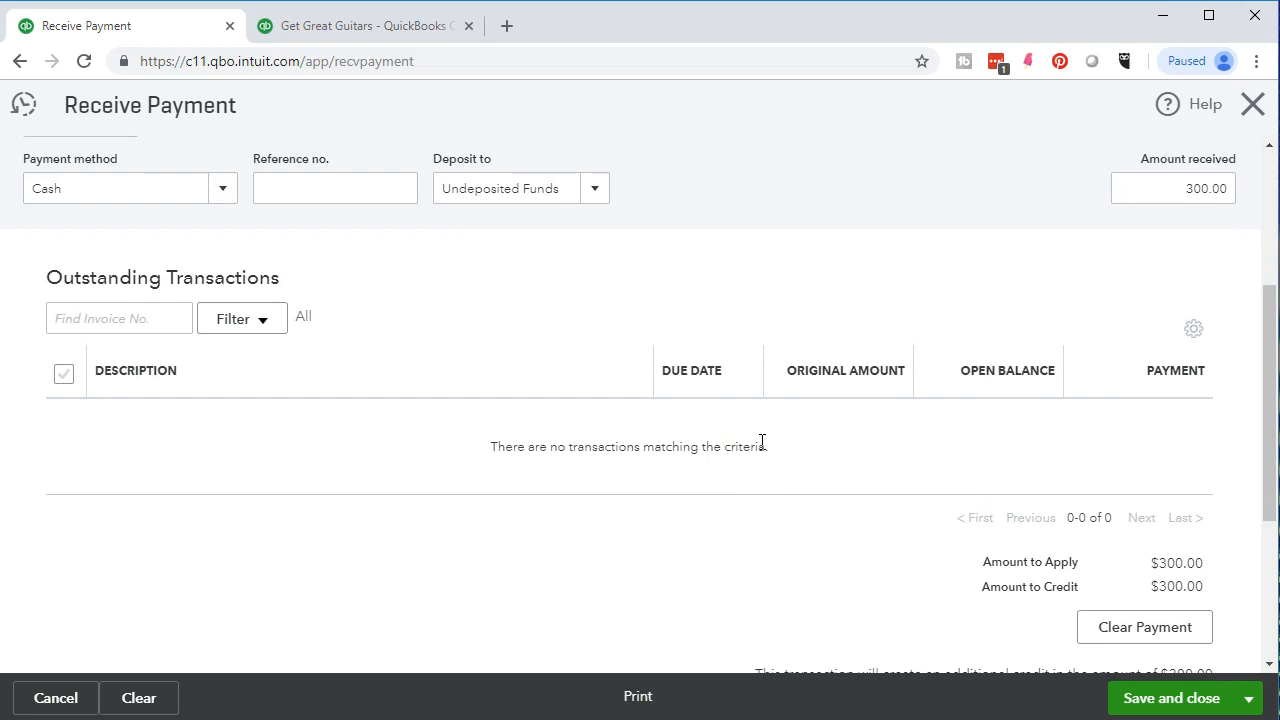
pyautogui.click(1196, 697)
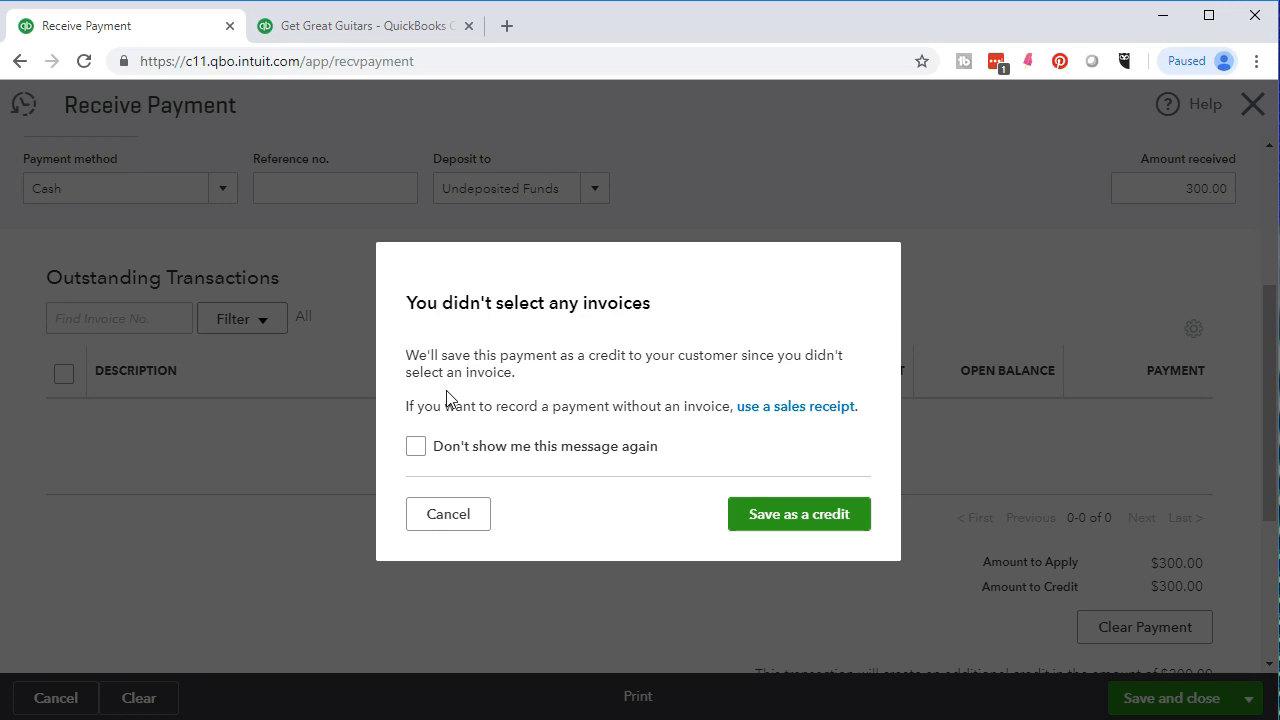
pyautogui.click(760, 514)
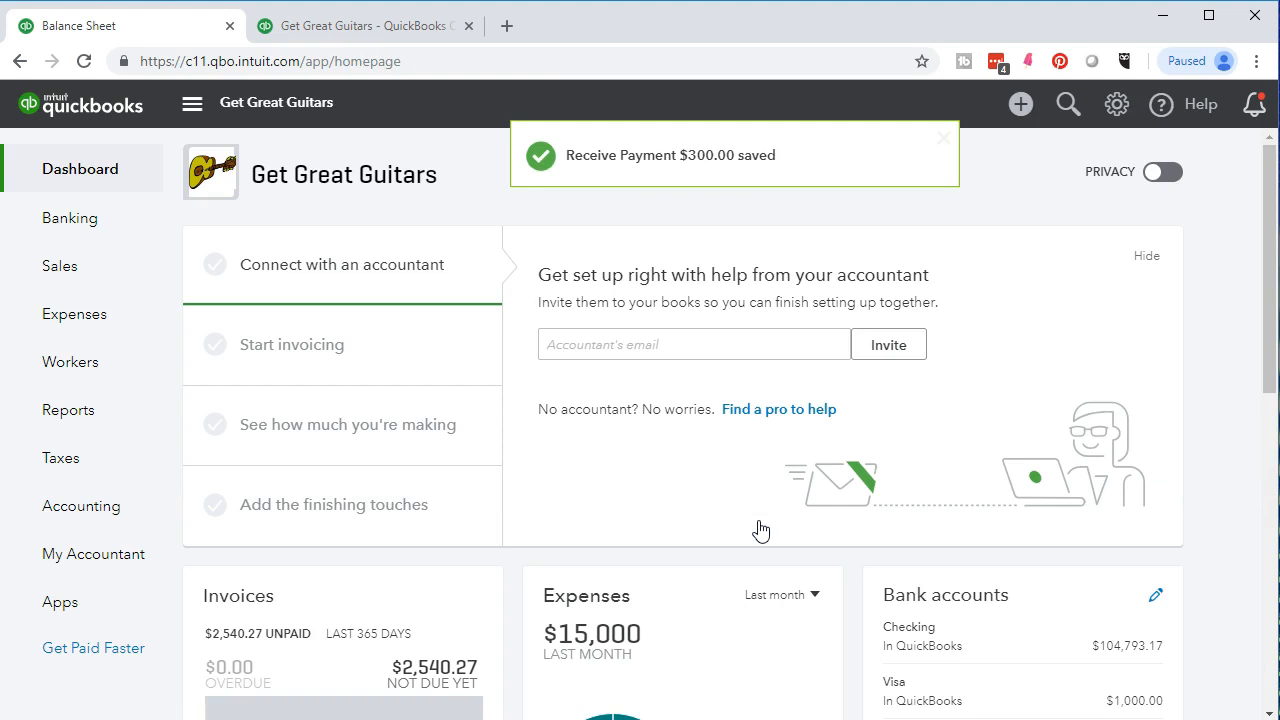
# Go to the Balance Sheet report and run it for 01/01/2019 to 12/31/2019.
pyautogui.click(85, 424)
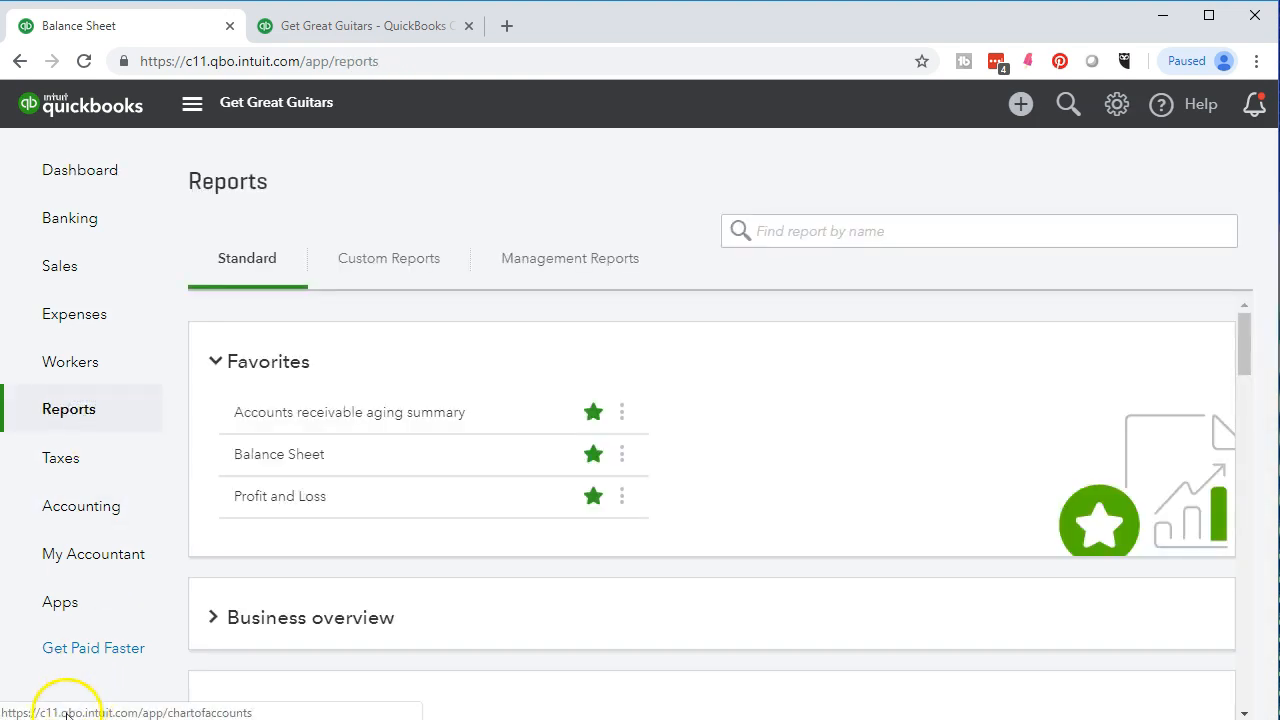
pyautogui.click(245, 528)
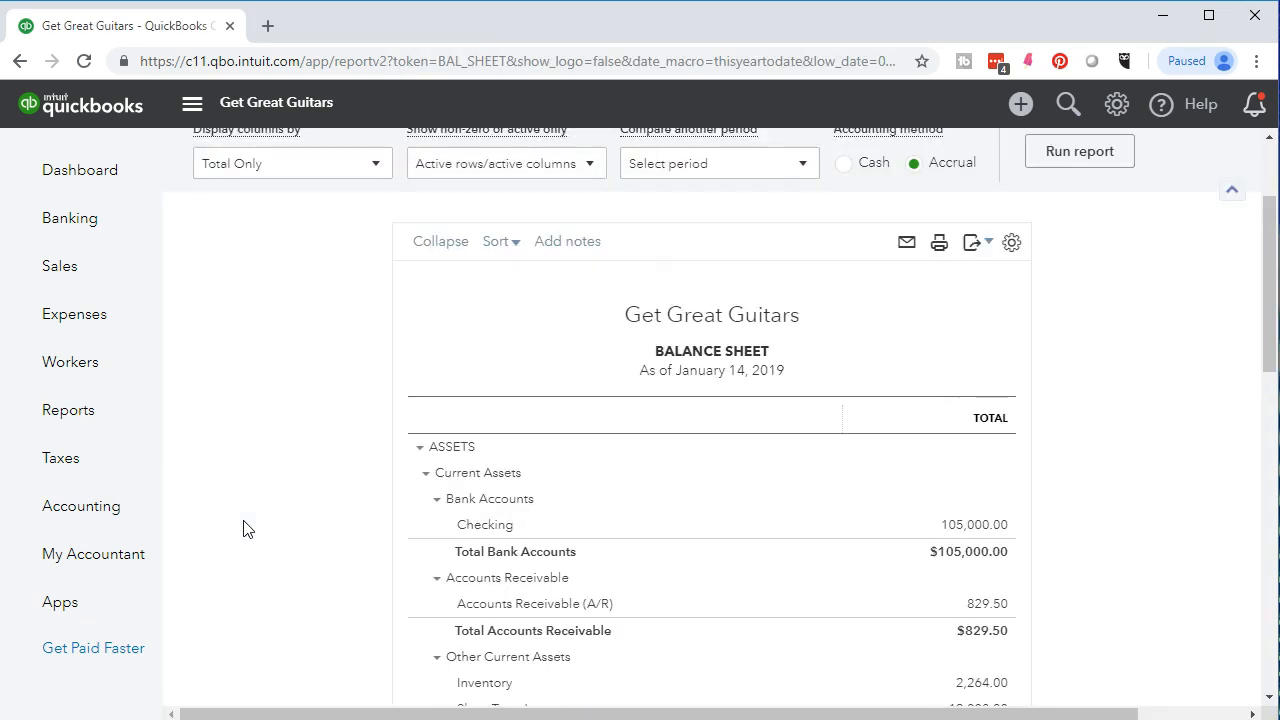
pyautogui.click(457, 257)
pyautogui.write('01/01/2019')
pyautogui.press('Tab')
pyautogui.write('12/31/2019')
pyautogui.press('Tab')
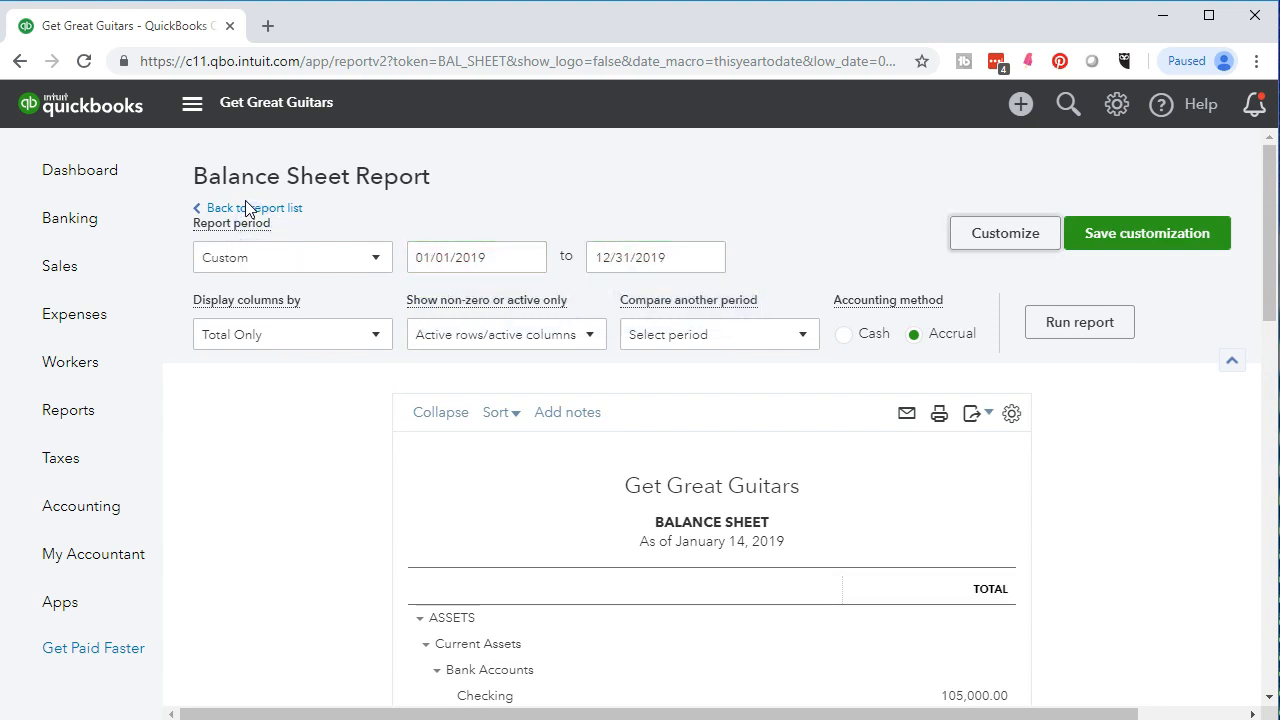
pyautogui.click(1057, 338)
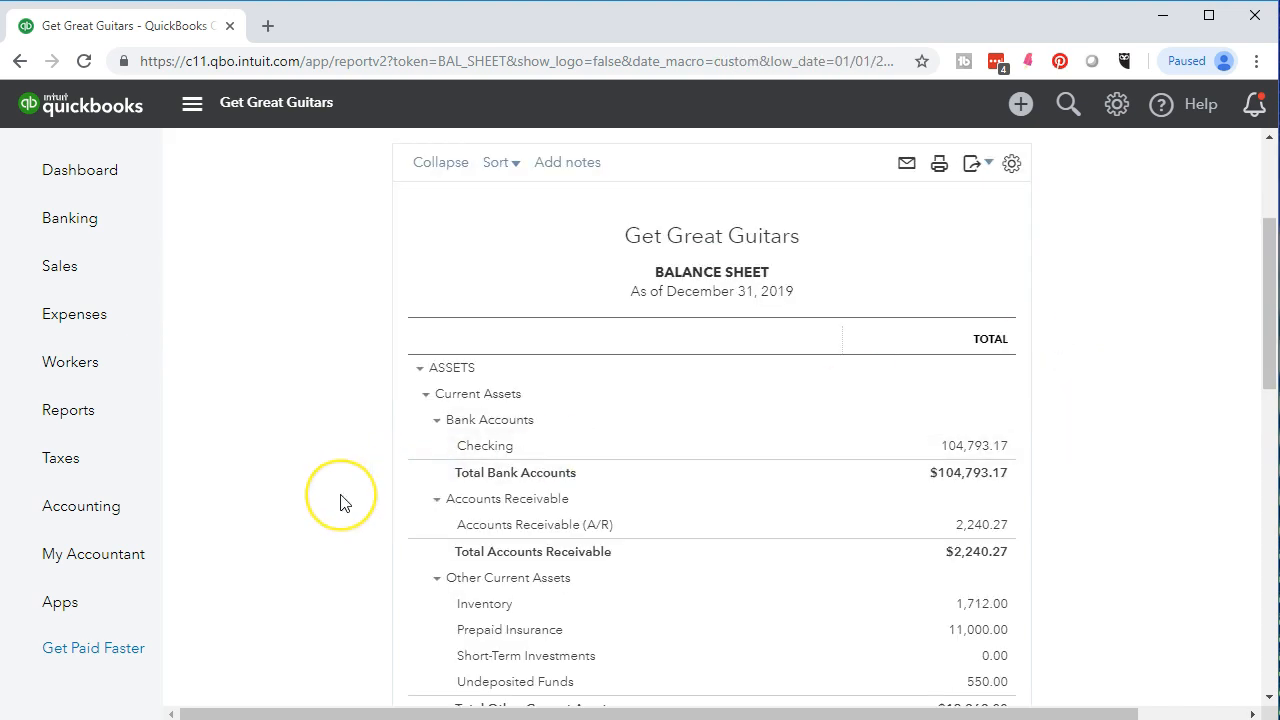
# Drill into the Accounts Receivable (A/R) balance and bring the amounts of its latest transactions into view.
pyautogui.scroll(-1, 340, 503)
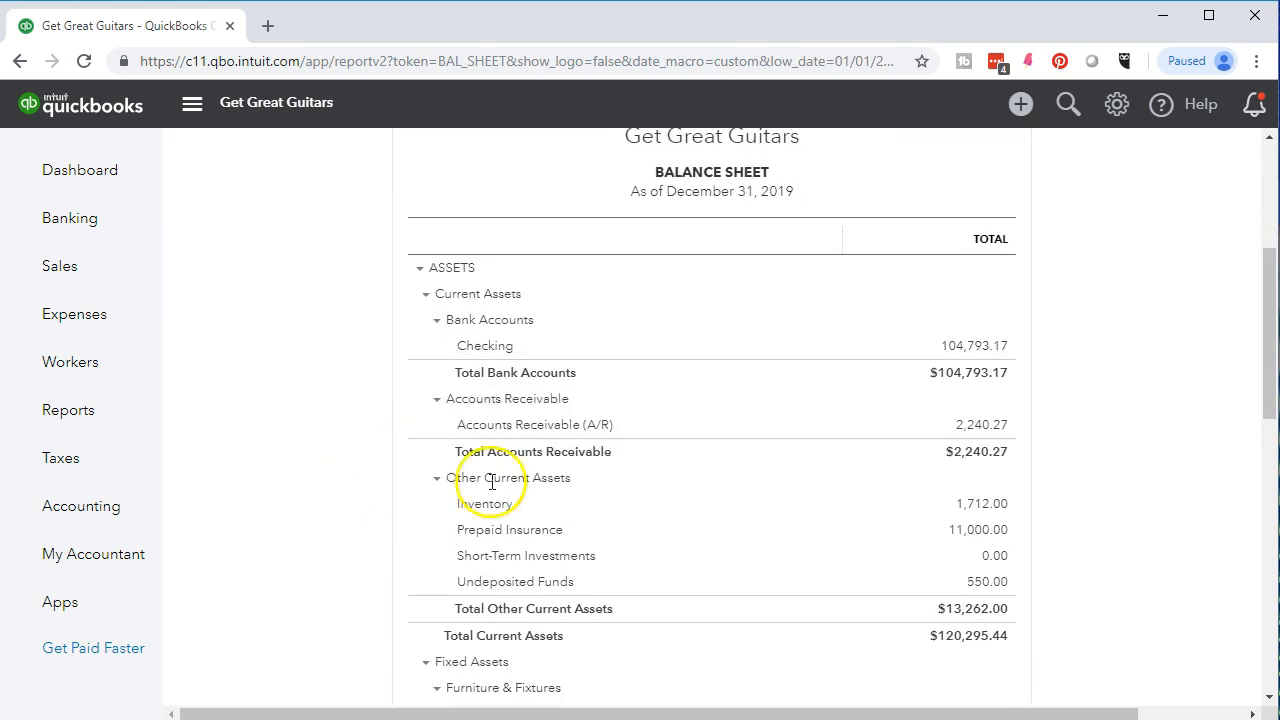
pyautogui.click(975, 428)
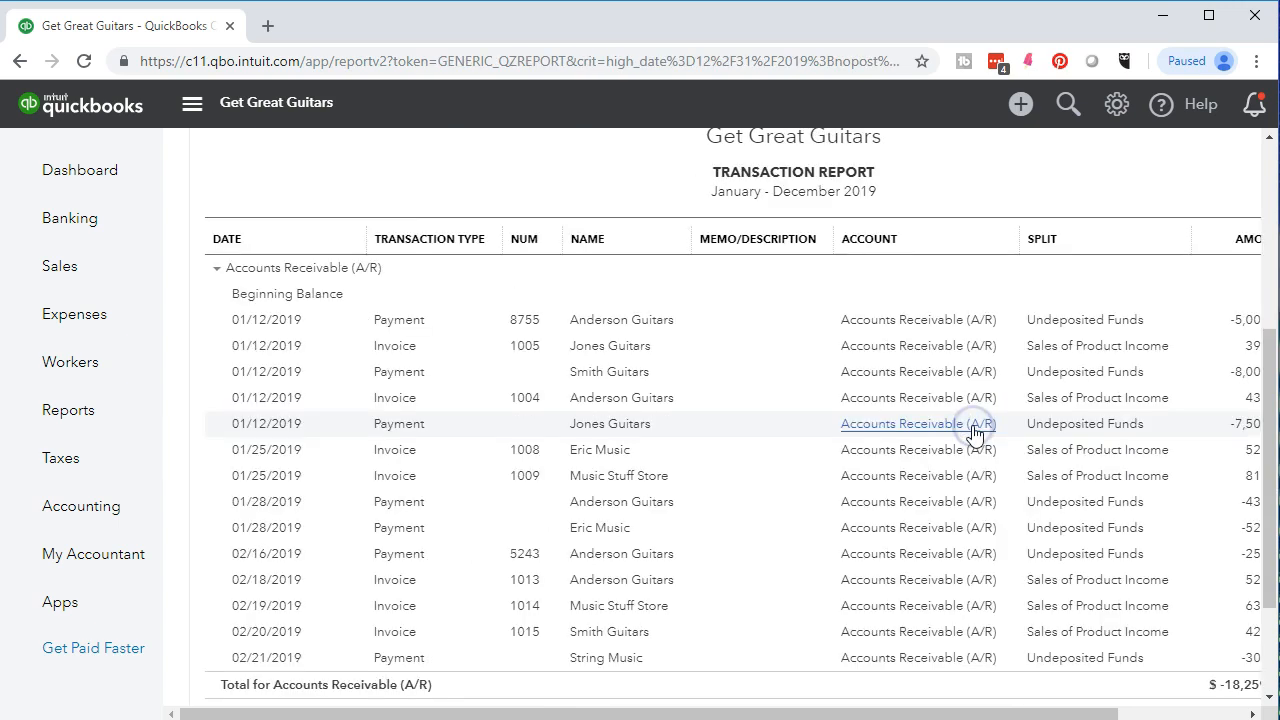
pyautogui.scroll(-2, 975, 500)
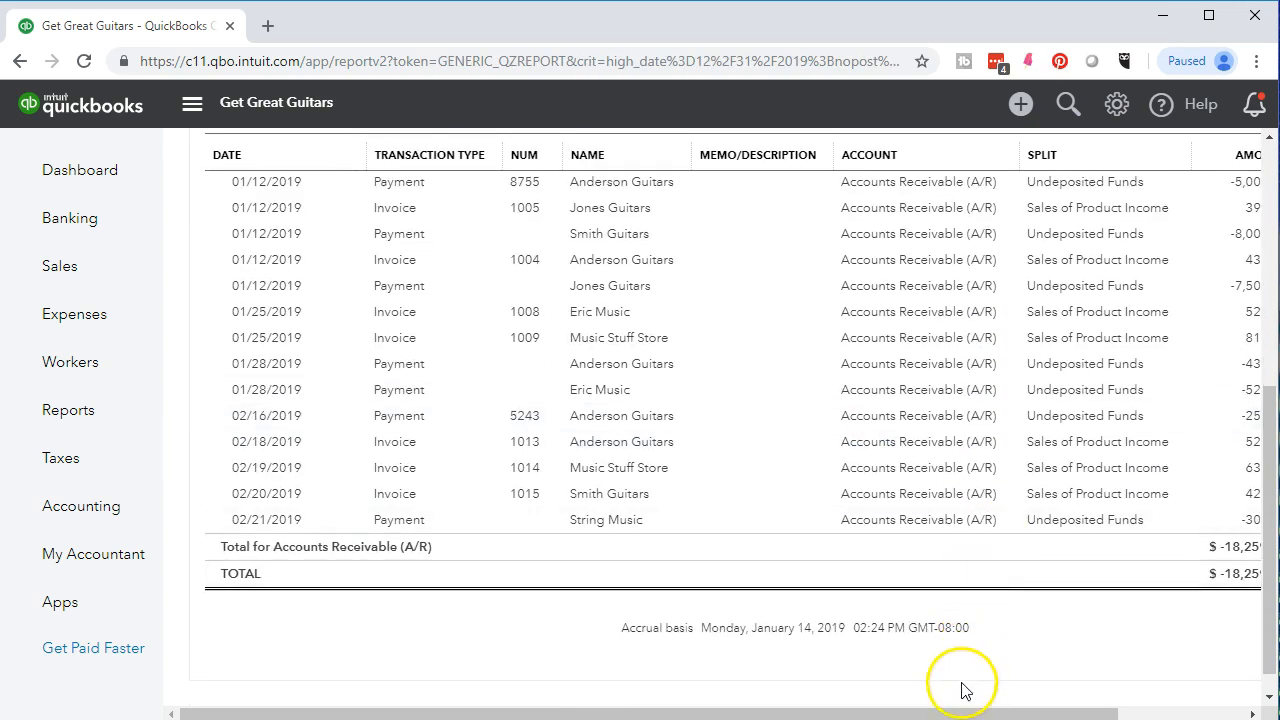
pyautogui.moveTo(957, 712); pyautogui.dragTo(1034, 706)
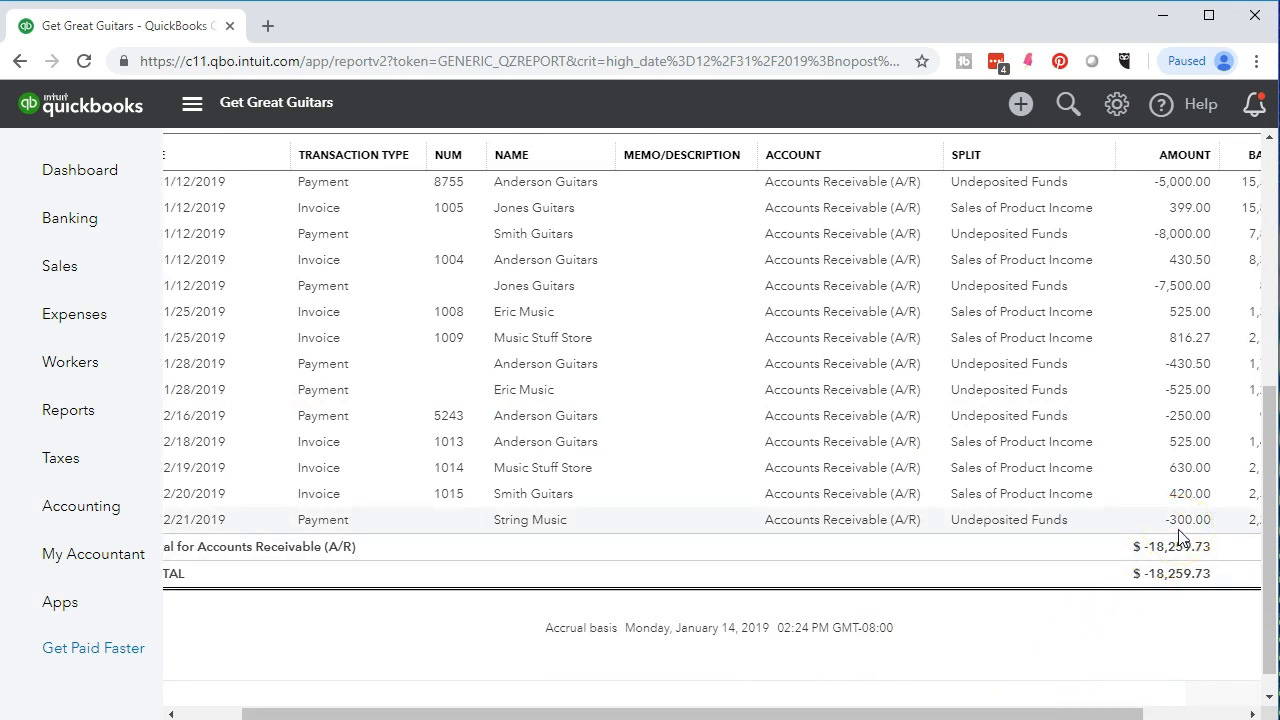
# Open the String Music payment dated 02/21/2019 from the transaction report, review it and close it.
pyautogui.click(1182, 522)
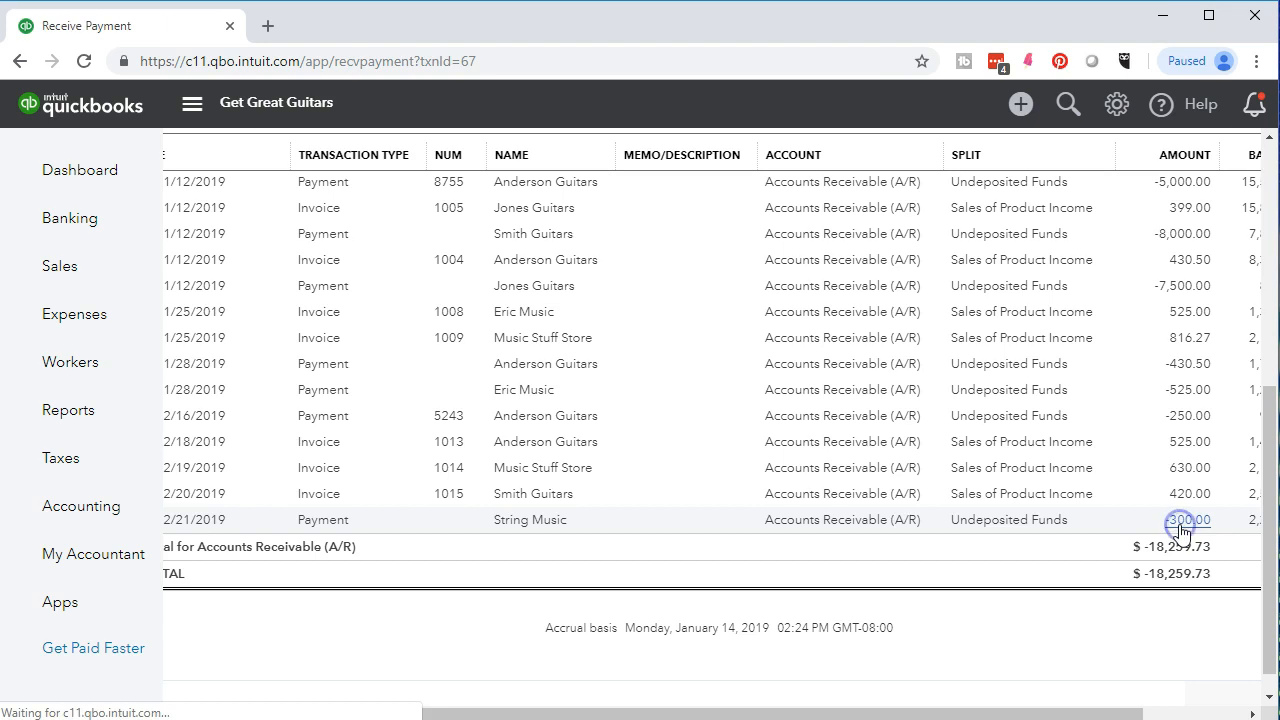
pyautogui.scroll(-2, 929, 571)
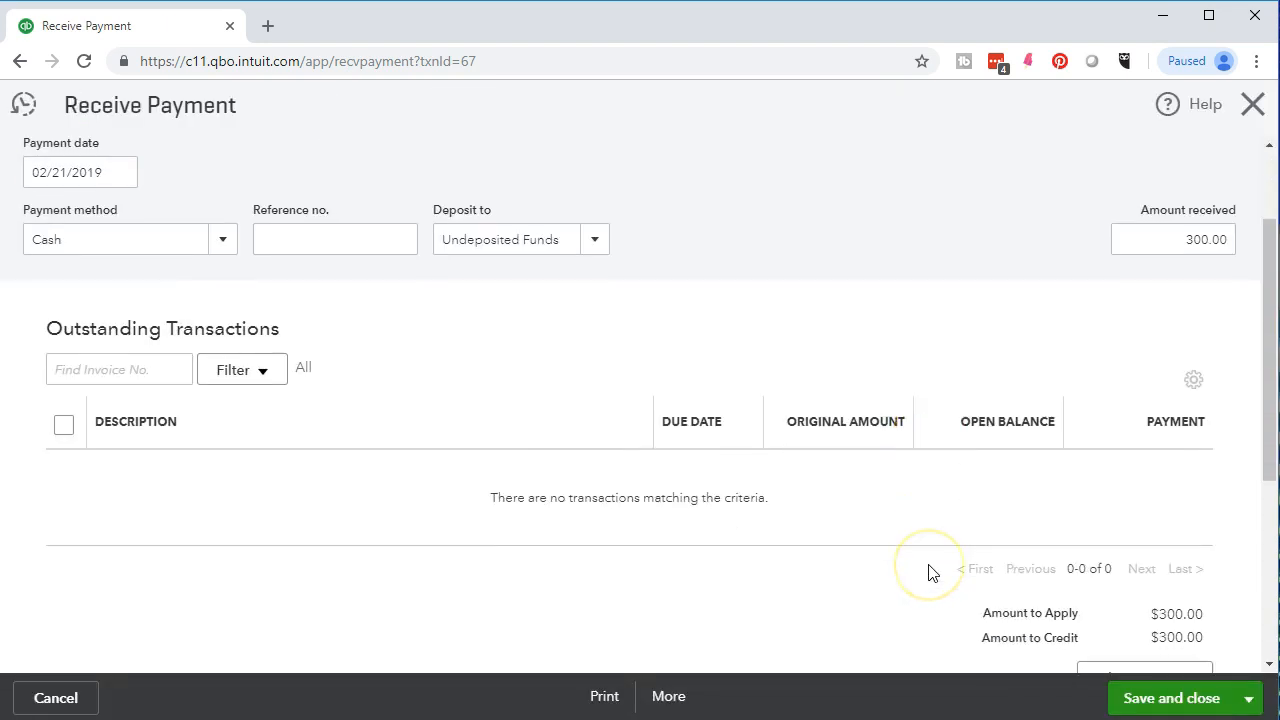
pyautogui.scroll(1, 722, 521)
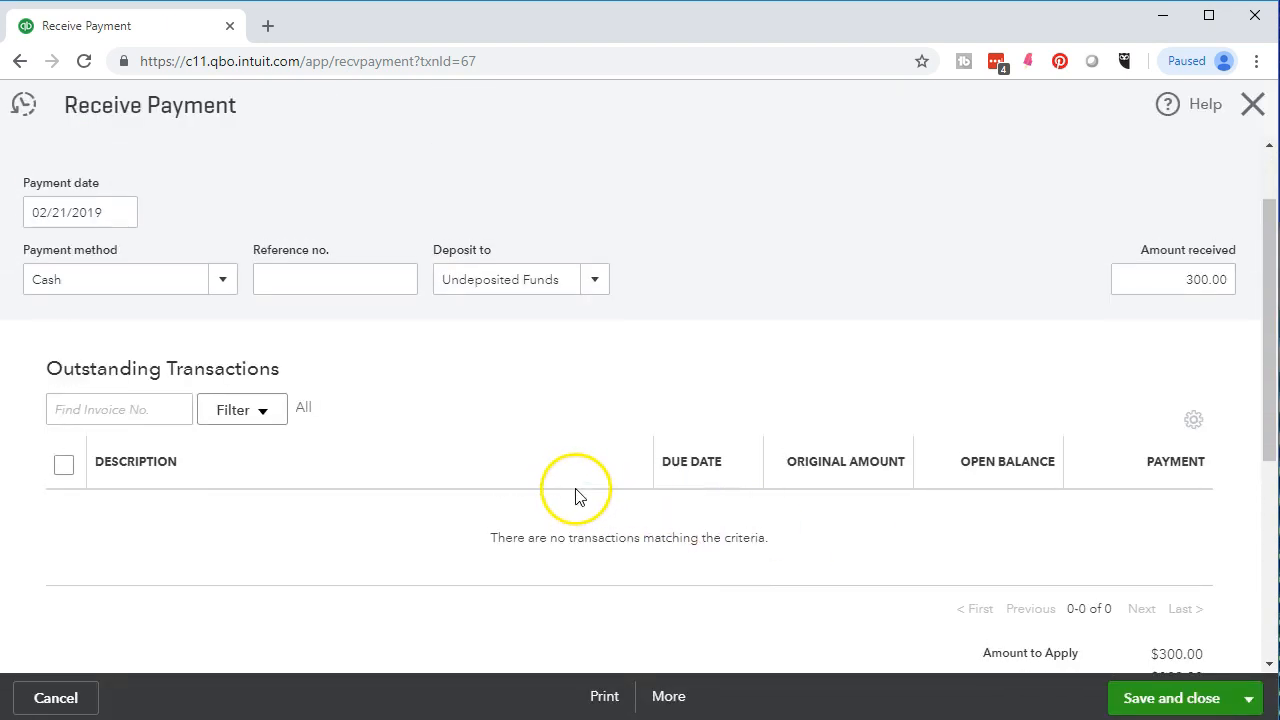
pyautogui.click(1252, 105)
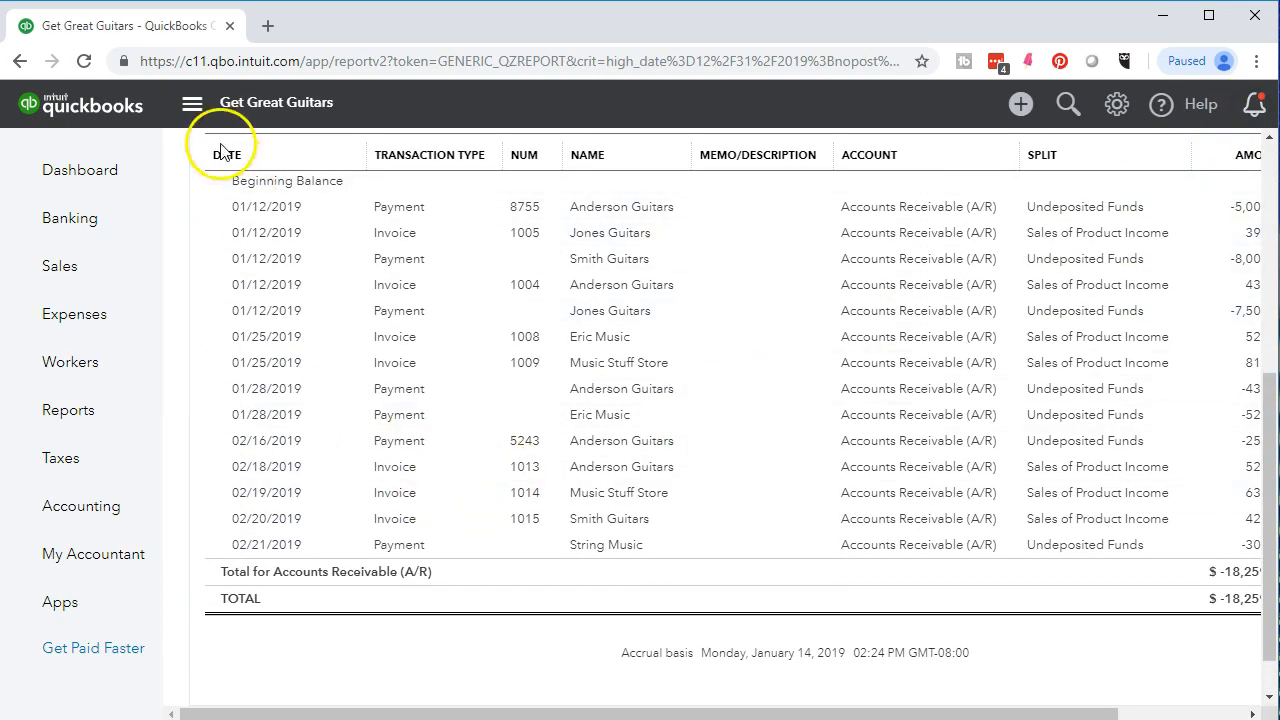
# Duplicate the browser tab and open the Customer Balance Detail report from the Who owes you reports in the copy.
pyautogui.rightClick(173, 30)
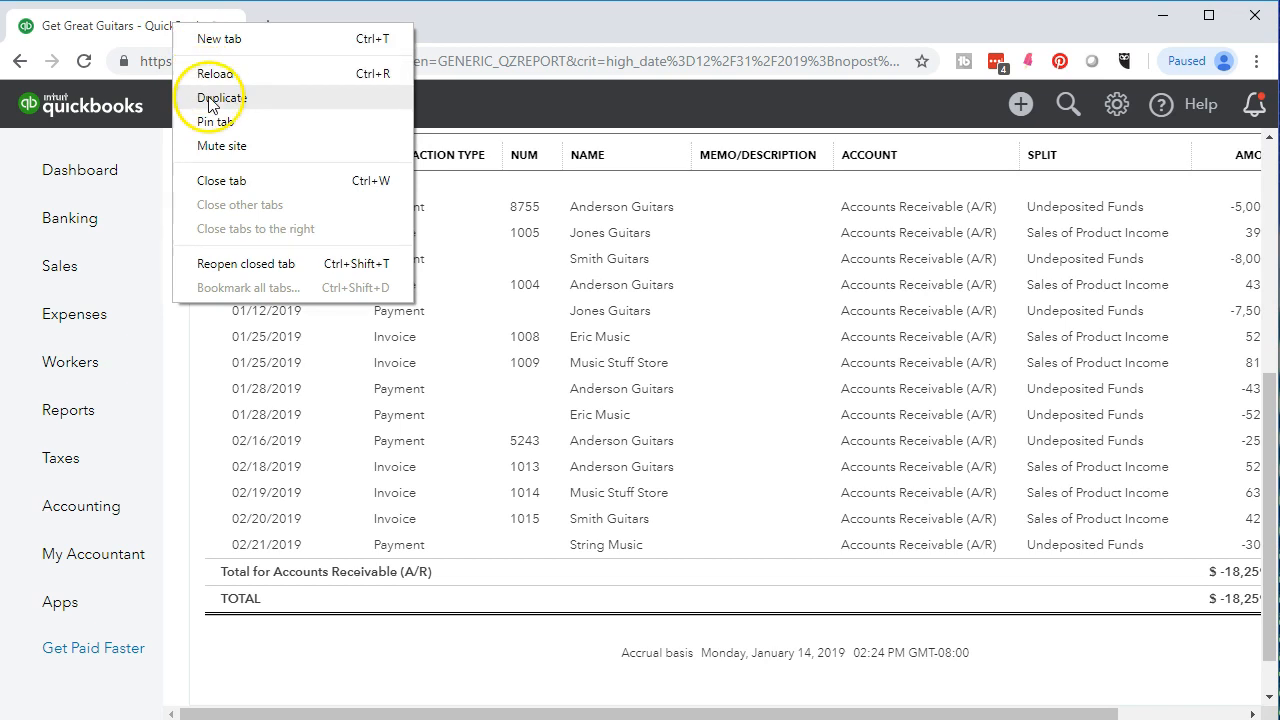
pyautogui.click(262, 103)
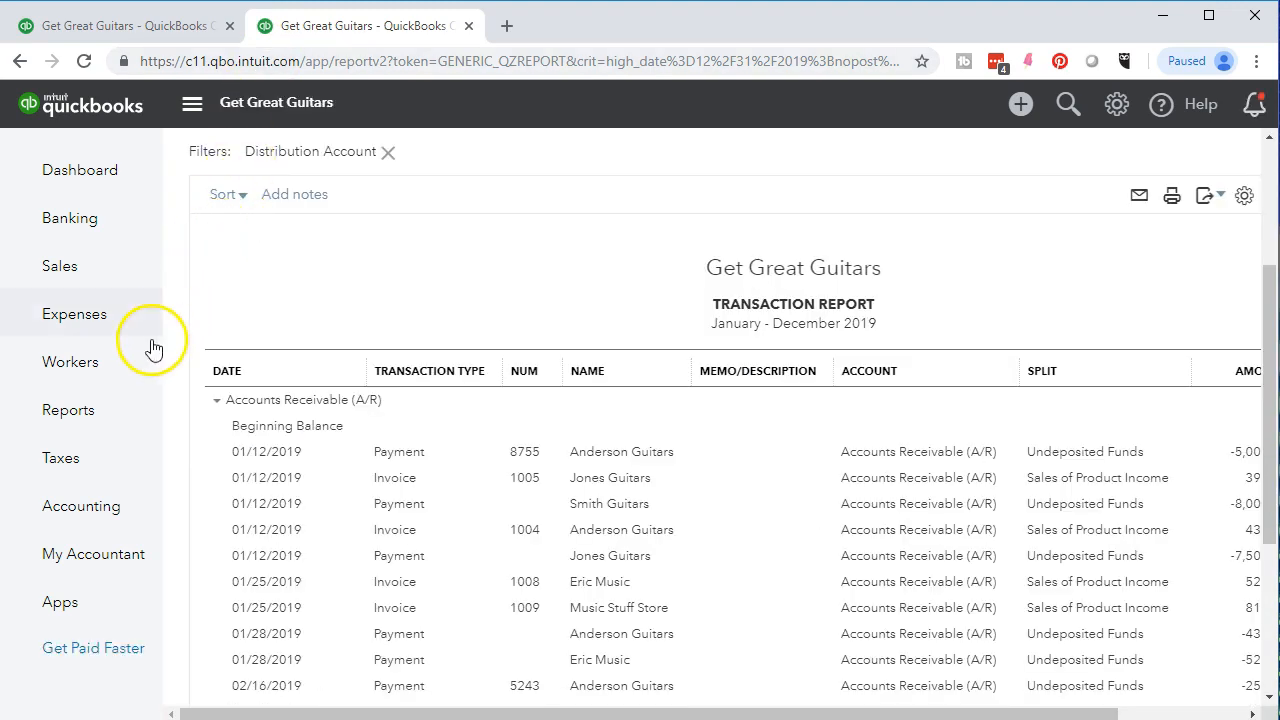
pyautogui.click(88, 410)
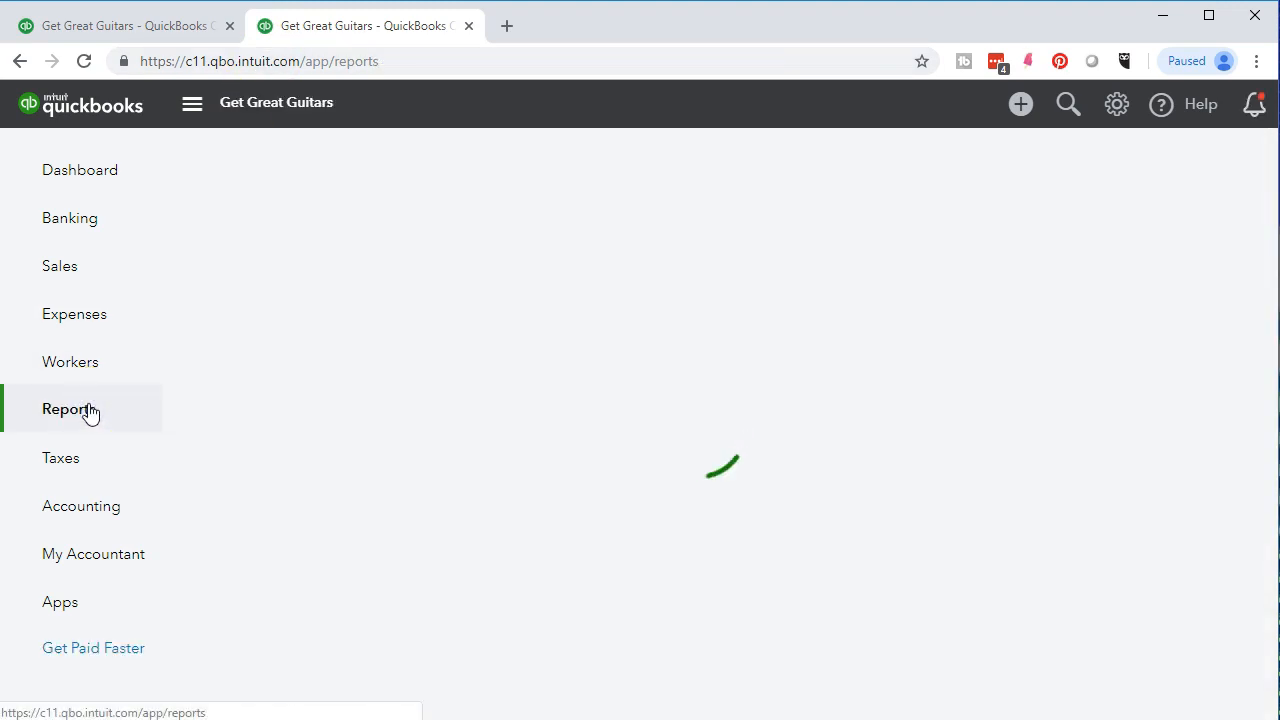
pyautogui.scroll(-3, 170, 447)
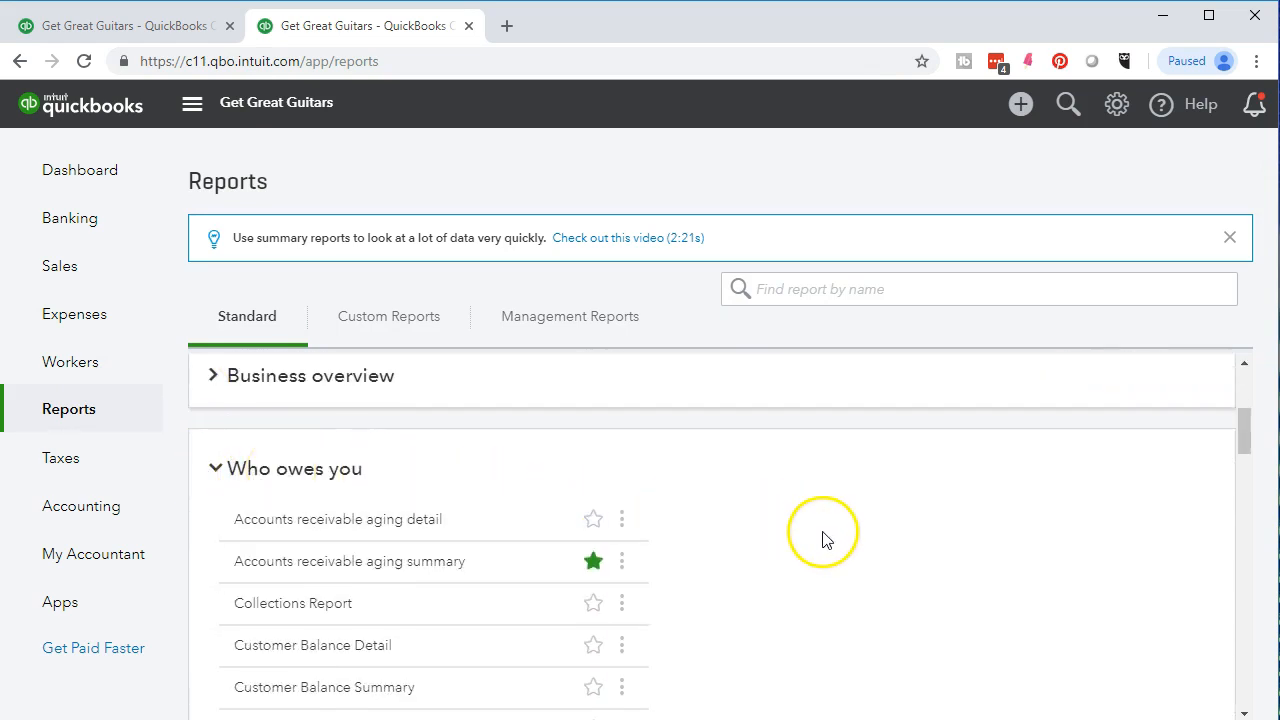
pyautogui.scroll(-1, 824, 540)
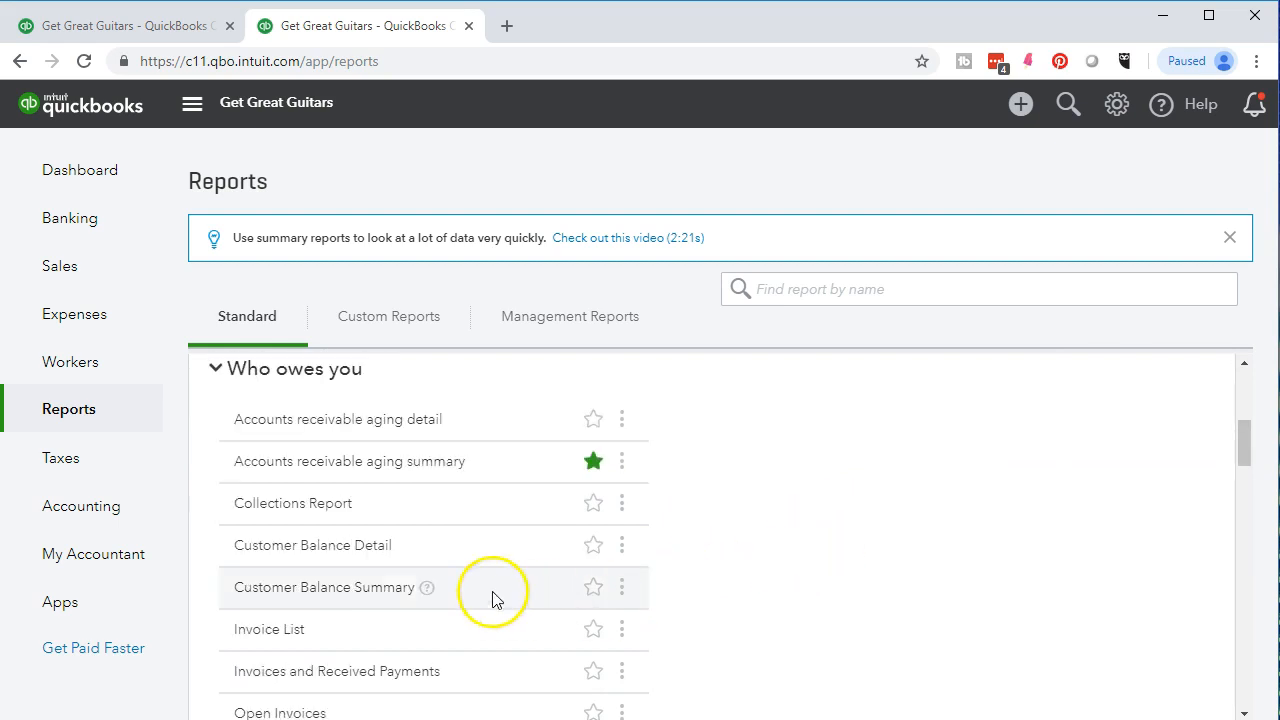
pyautogui.click(359, 551)
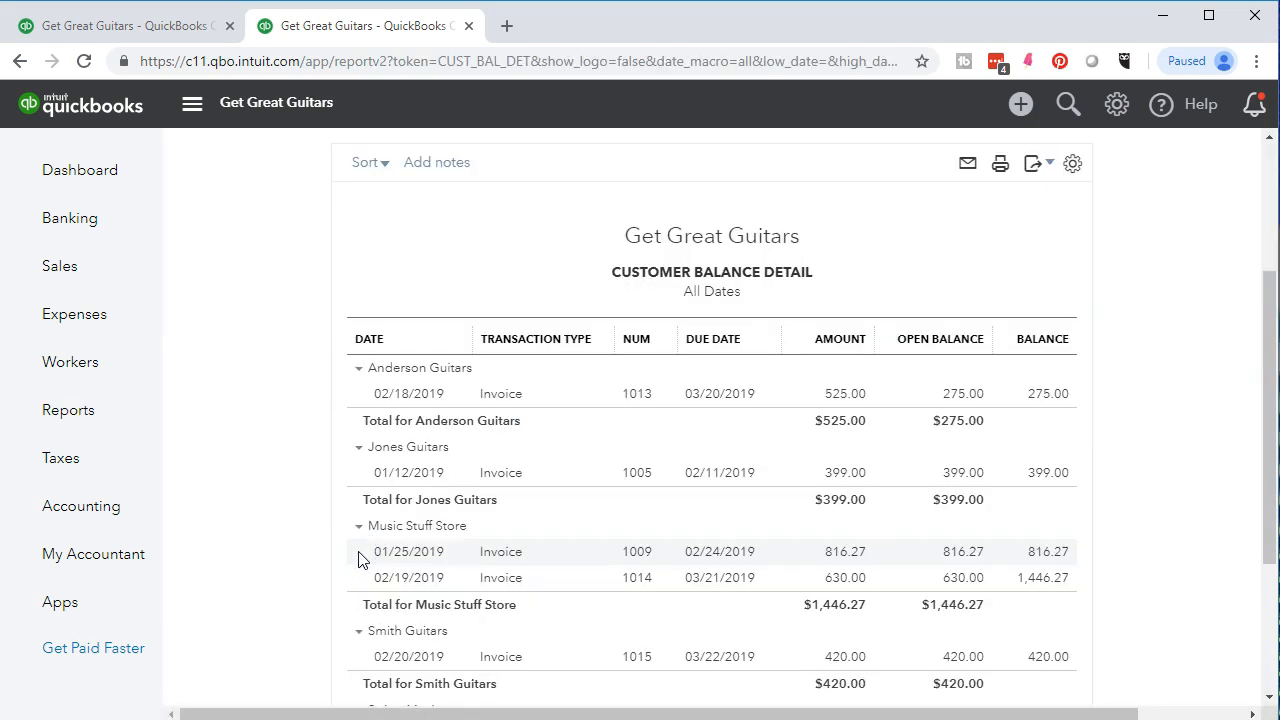
# Compare the Customer Balance Detail total with the ending balance of the Accounts Receivable transaction report and examine String Music's 02/21/2019 payment line.
pyautogui.scroll(-3, 361, 557)
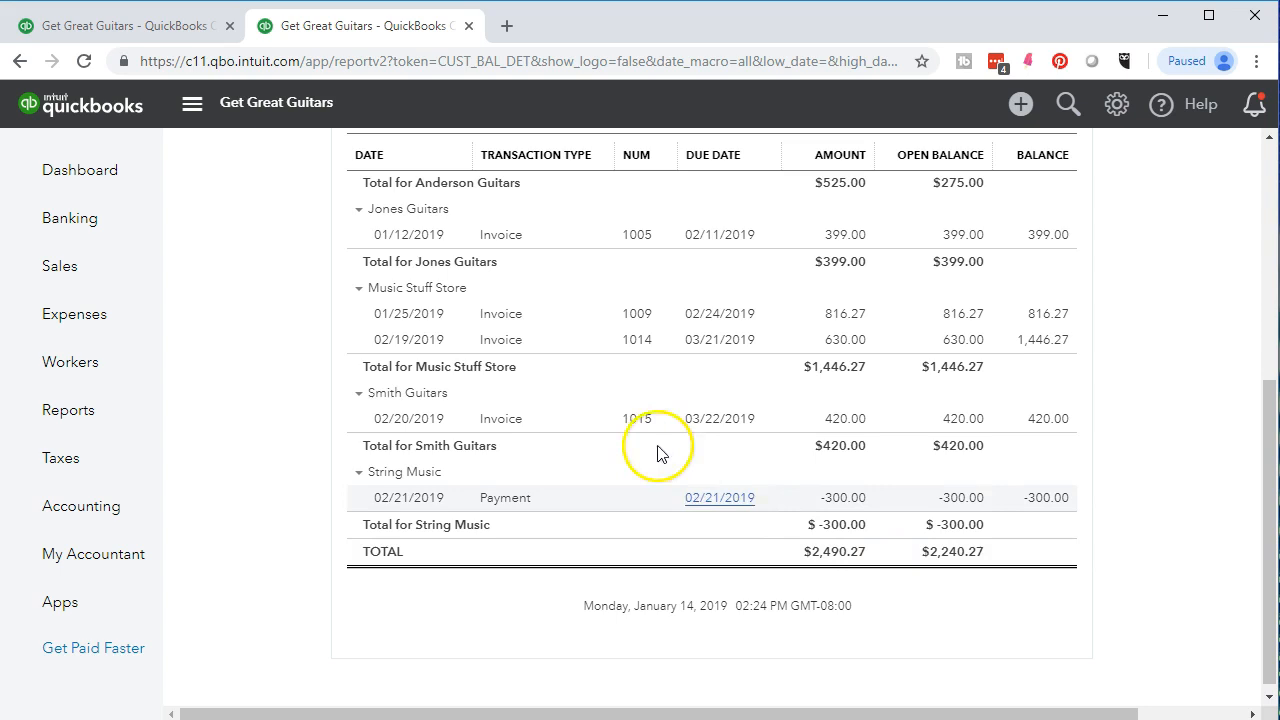
pyautogui.click(182, 37)
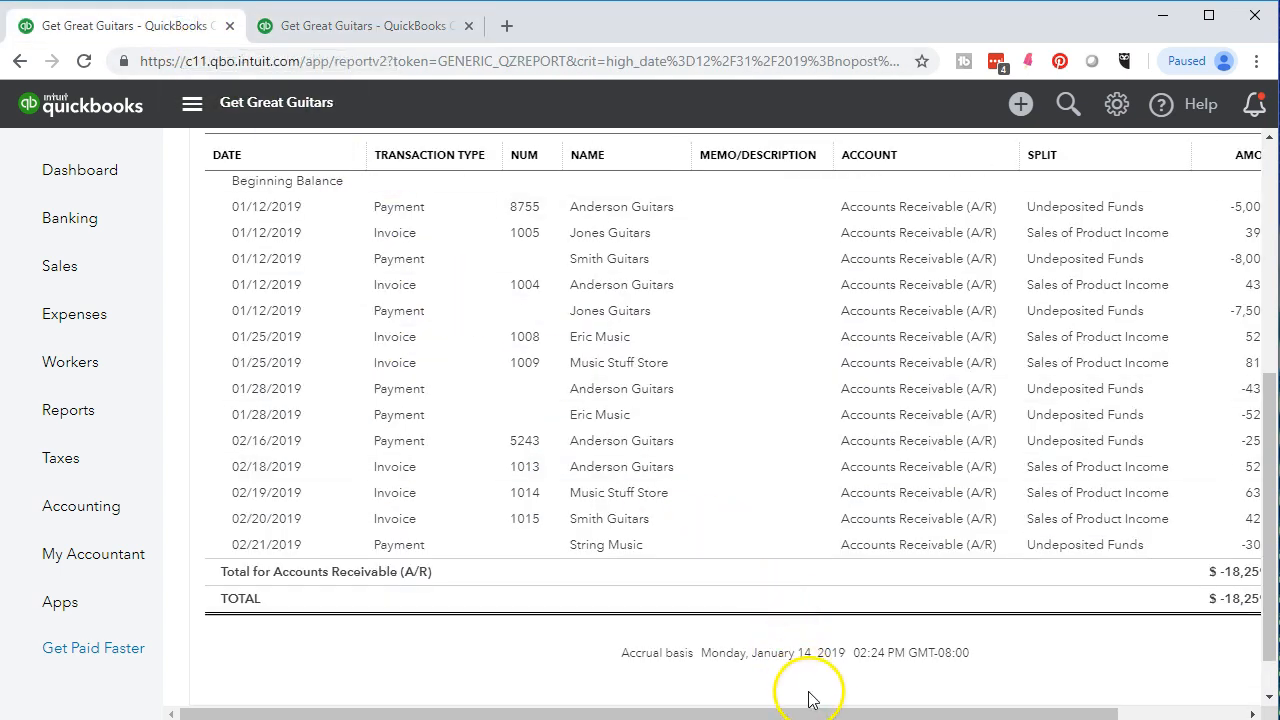
pyautogui.moveTo(818, 713); pyautogui.dragTo(924, 713)
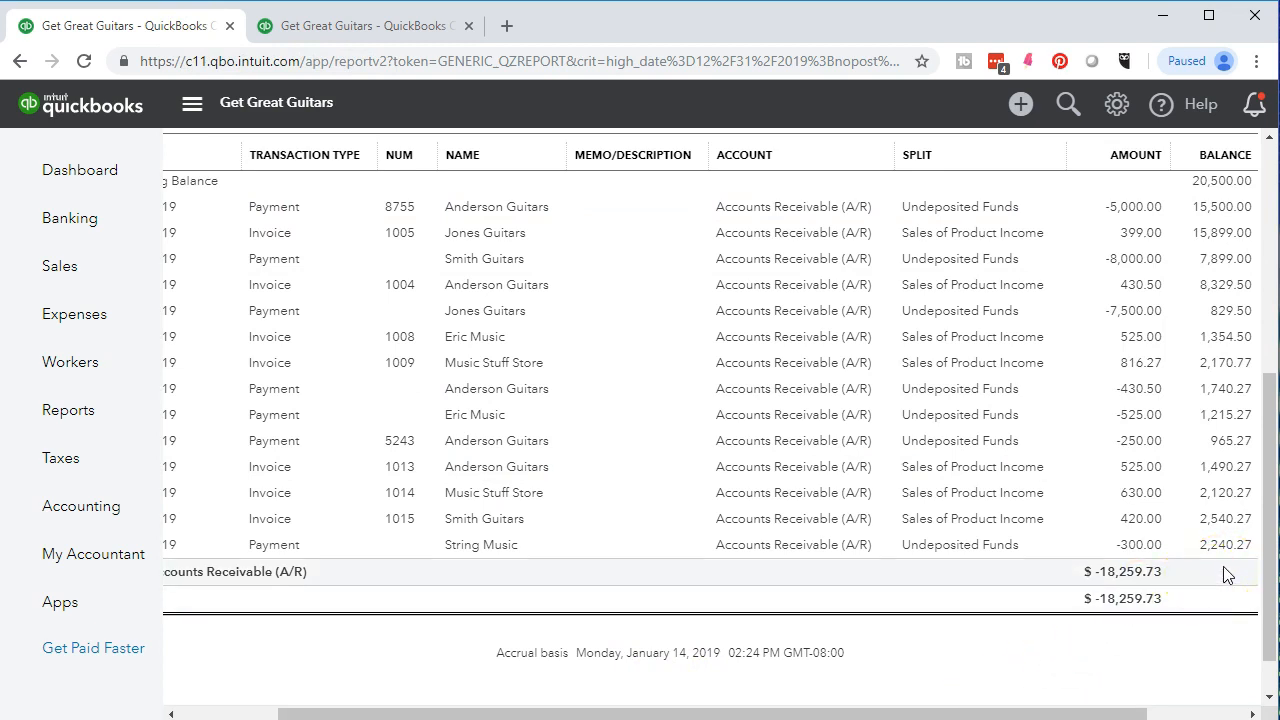
pyautogui.click(385, 28)
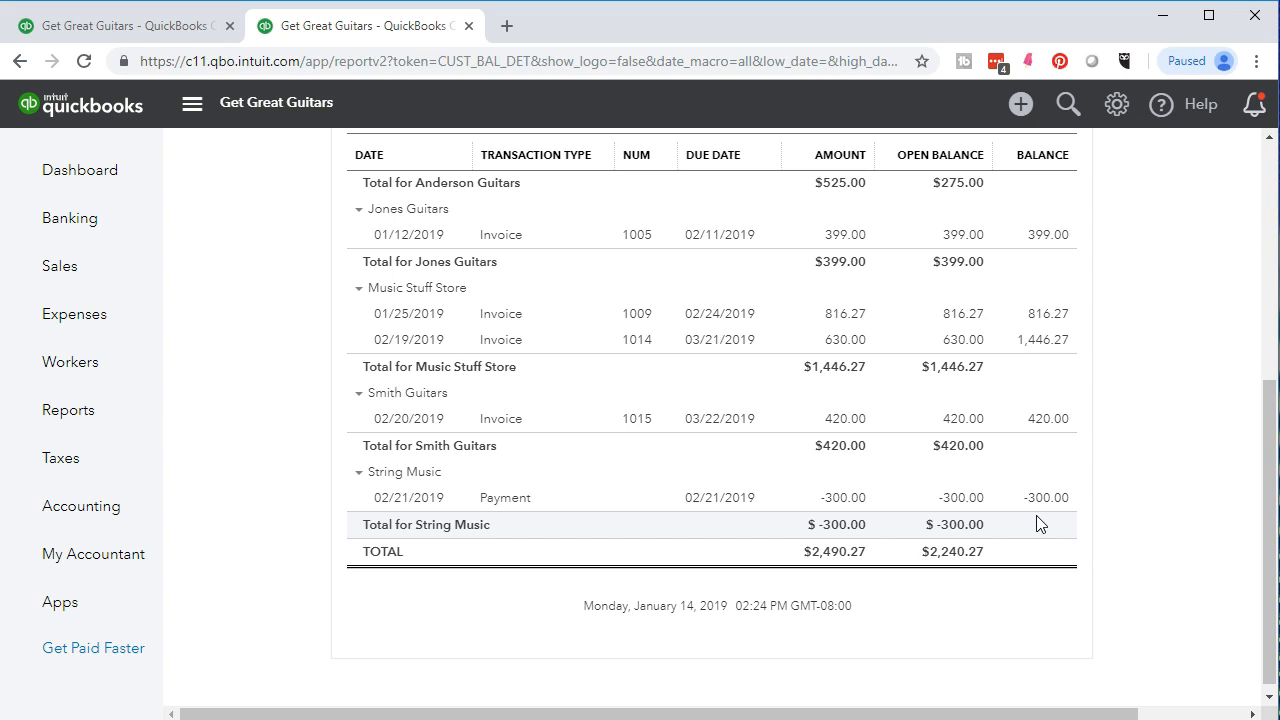
pyautogui.click(1066, 508)
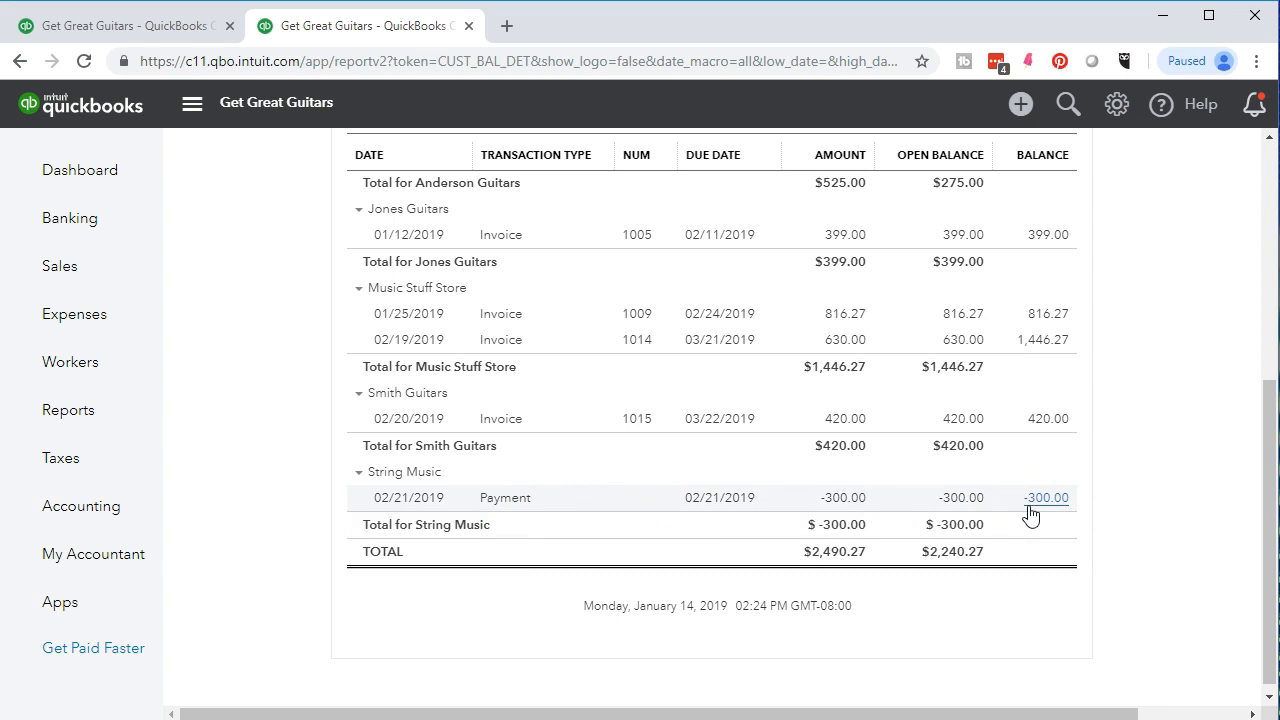
pyautogui.scroll(2, 1030, 514)
pyautogui.scroll(-2, 1030, 514)
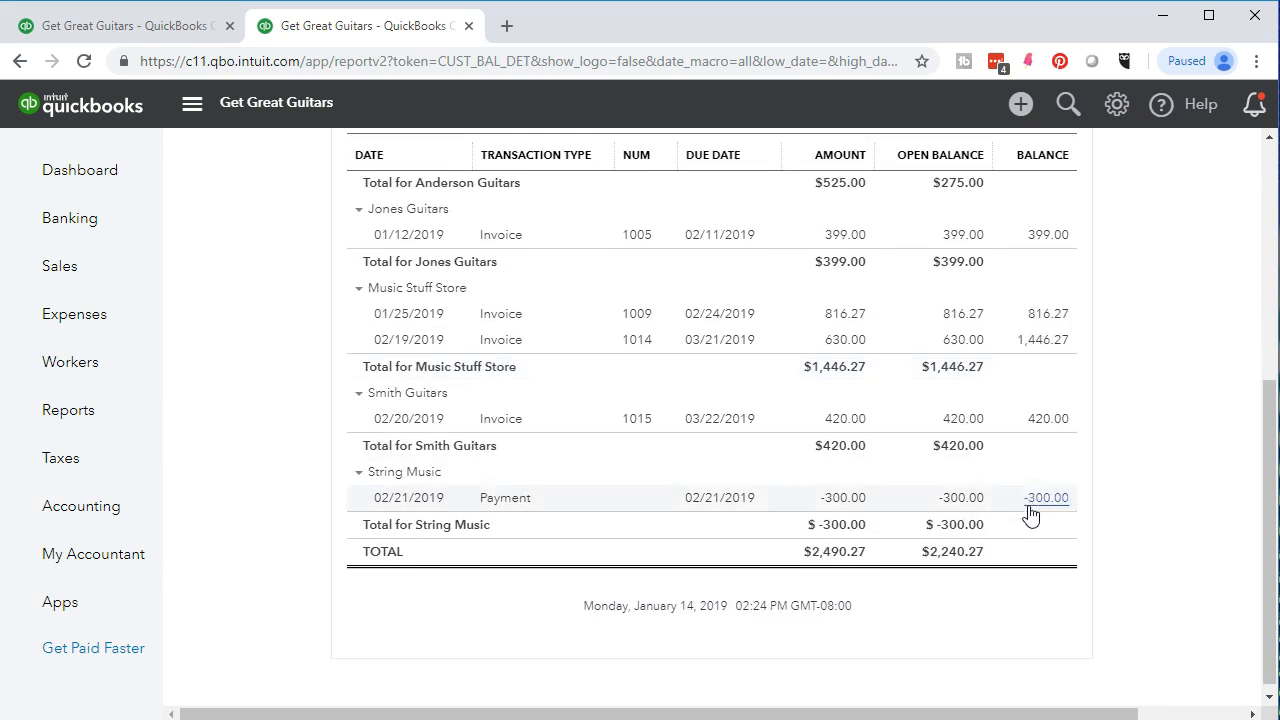